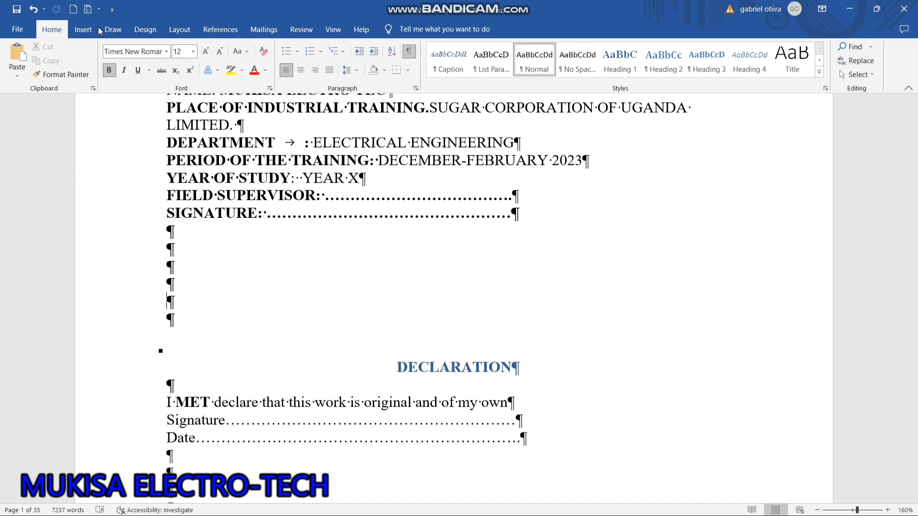
# Insert a Next Page section break in the blank lines between the cover page's signature line and the DECLARATION heading.
pyautogui.click(173, 34)
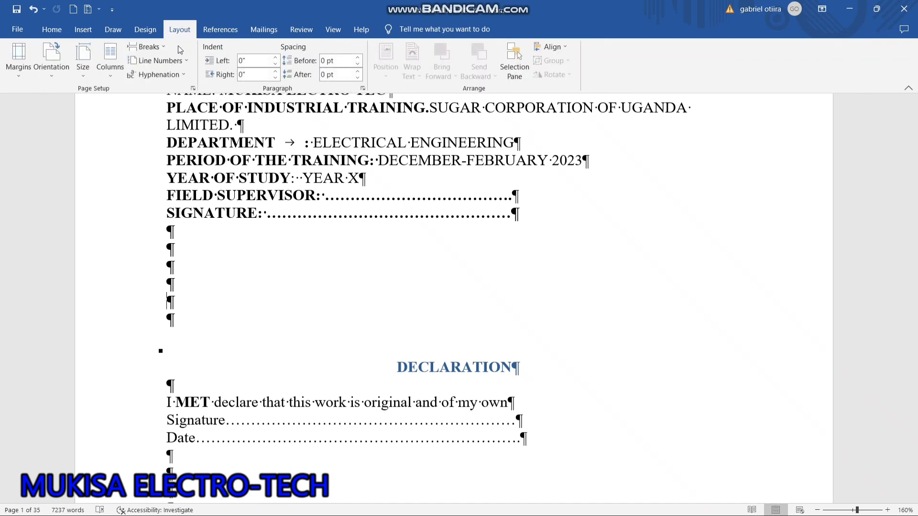
pyautogui.click(167, 47)
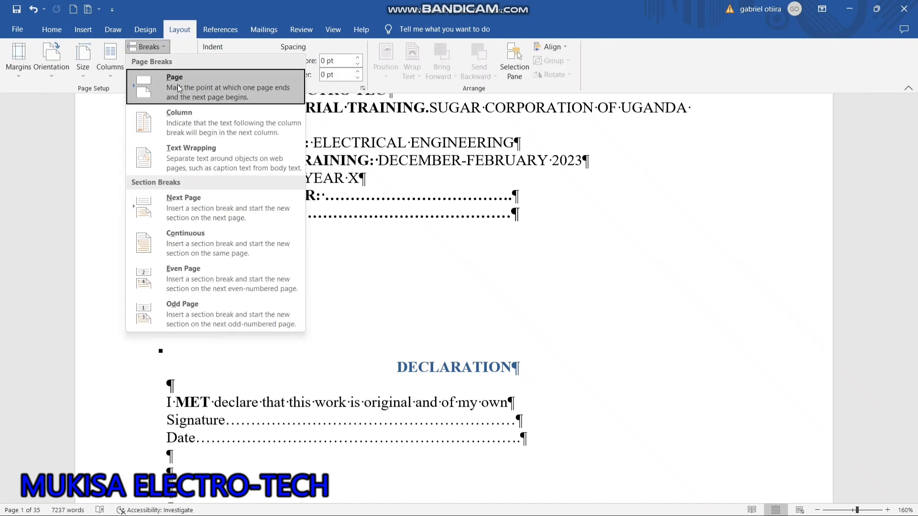
pyautogui.click(220, 200)
pyautogui.scroll(10, 553, 230)
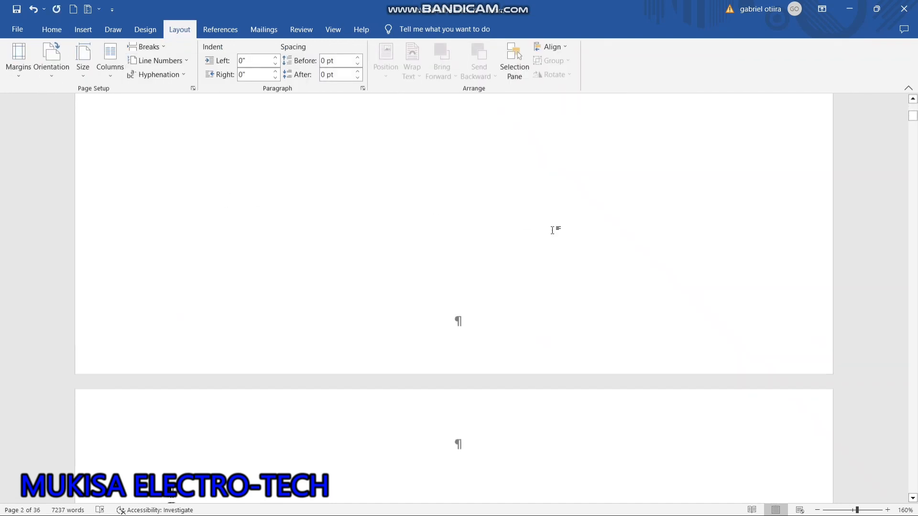
pyautogui.scroll(-6, 554, 230)
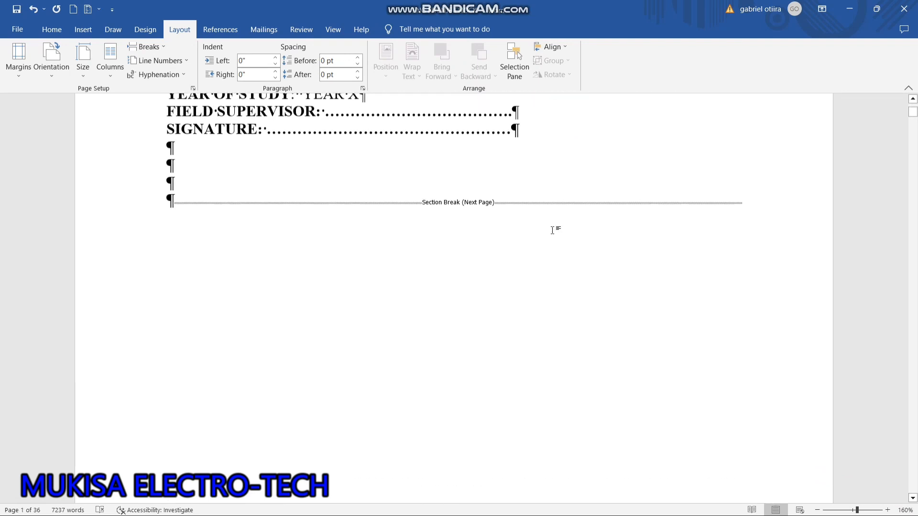
pyautogui.scroll(3, 554, 230)
pyautogui.scroll(3, 554, 230)
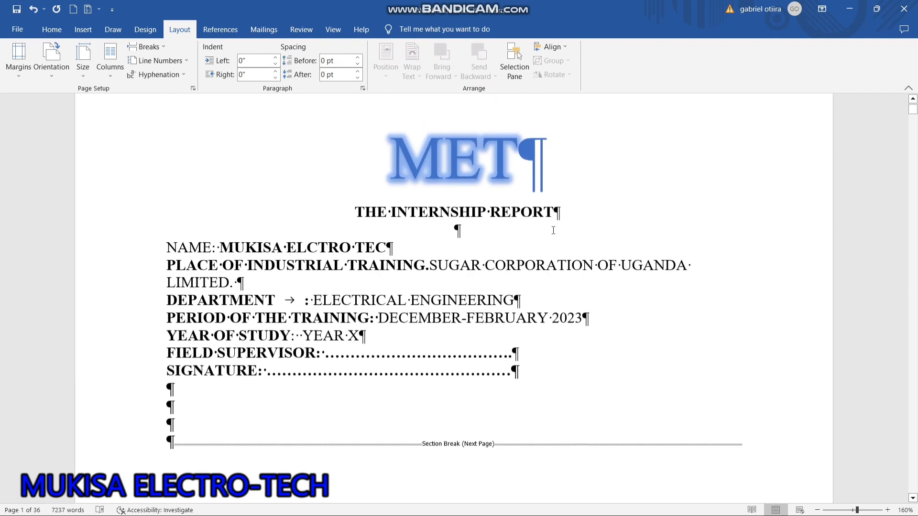
# Delete the two empty paragraphs above the DECLARATION heading.
pyautogui.scroll(-8, 553, 231)
pyautogui.scroll(-9, 553, 233)
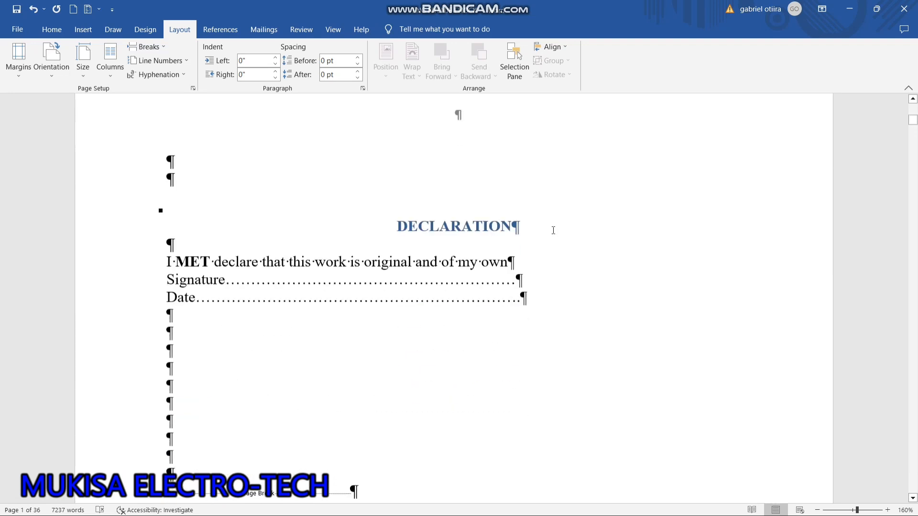
pyautogui.scroll(3, 553, 230)
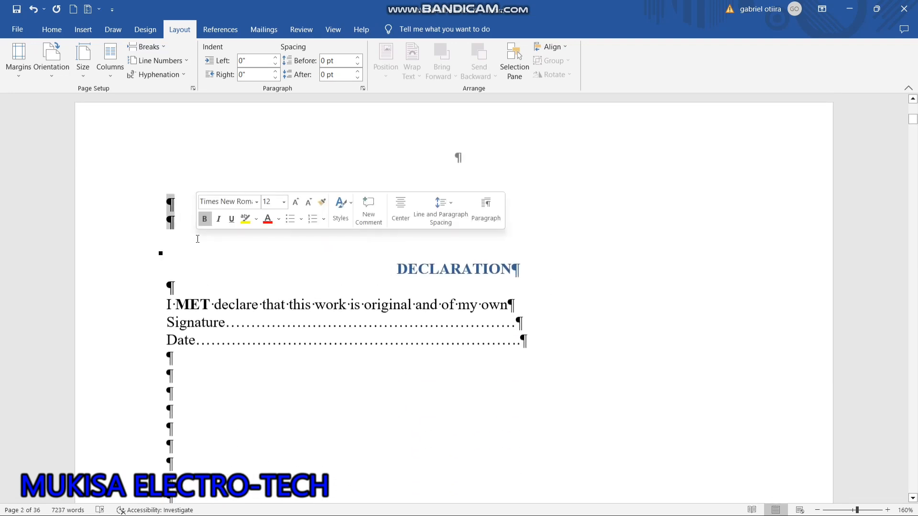
pyautogui.press('Delete')
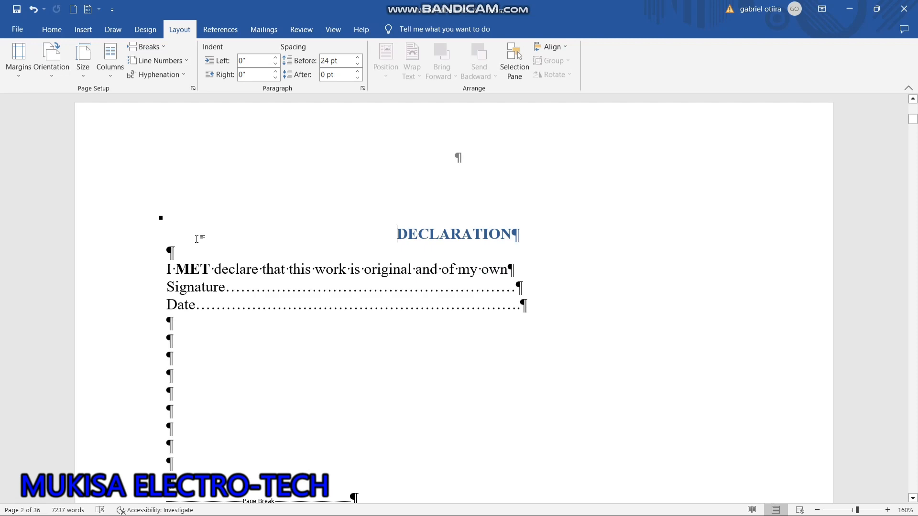
# Insert a Next Page section break in the blank lines between the LIST OF TABLES and the CHAPTER ONE heading.
pyautogui.scroll(-15, 435, 231)
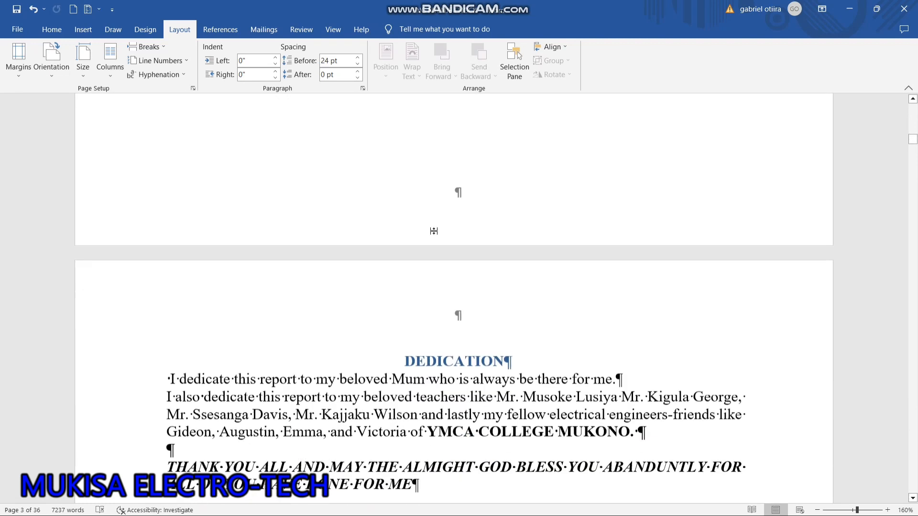
pyautogui.scroll(-15, 434, 231)
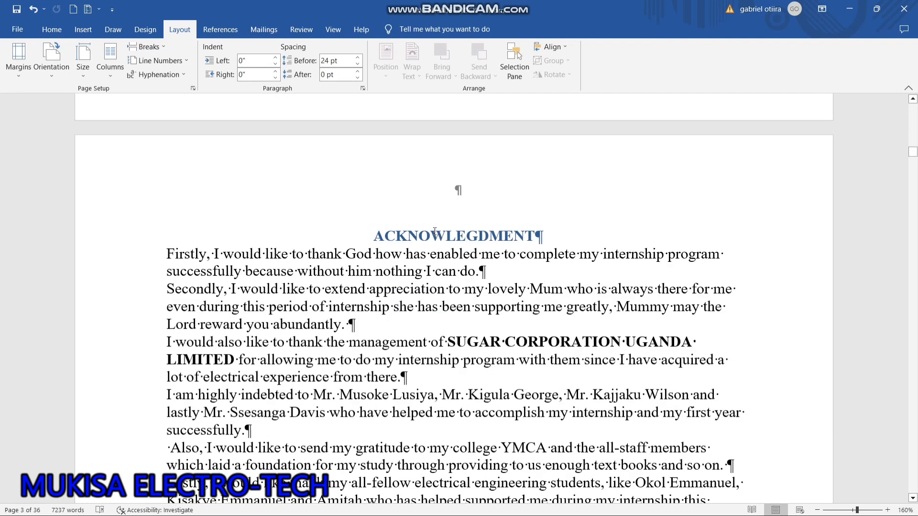
pyautogui.scroll(-15, 435, 232)
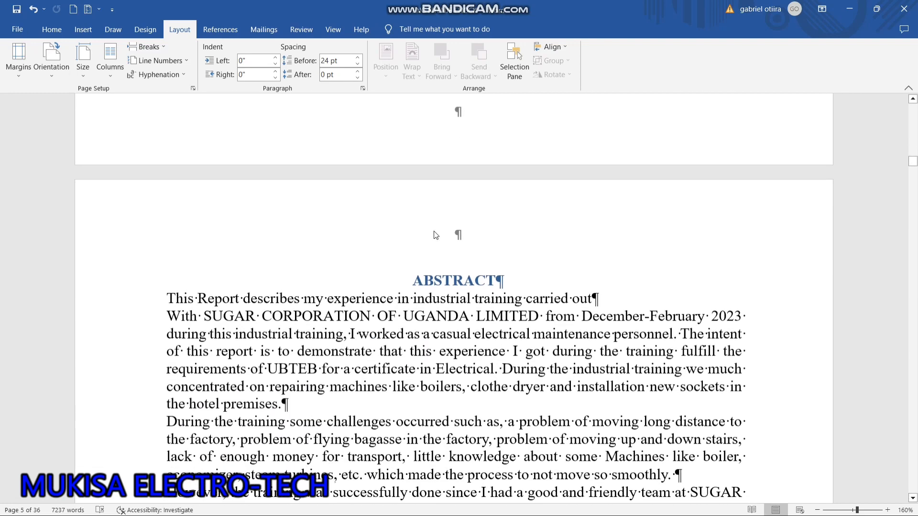
pyautogui.scroll(-12, 435, 232)
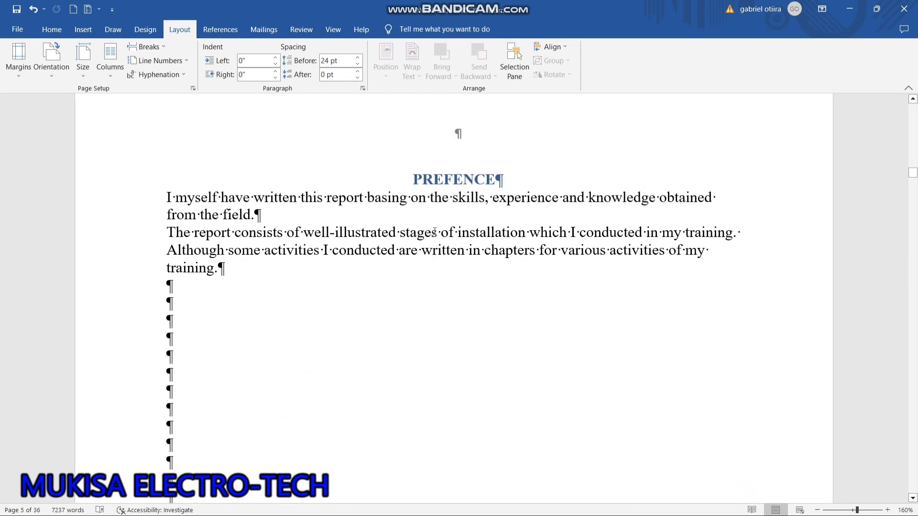
pyautogui.scroll(-15, 435, 231)
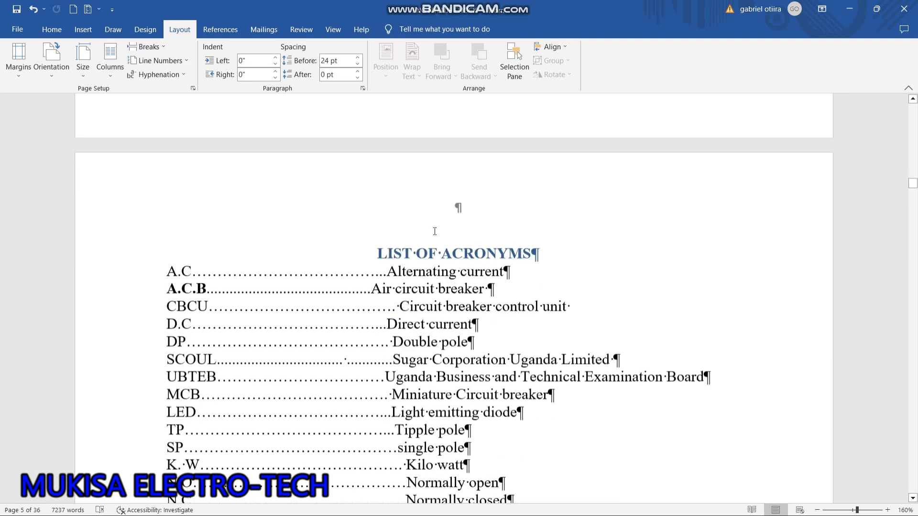
pyautogui.scroll(-15, 435, 232)
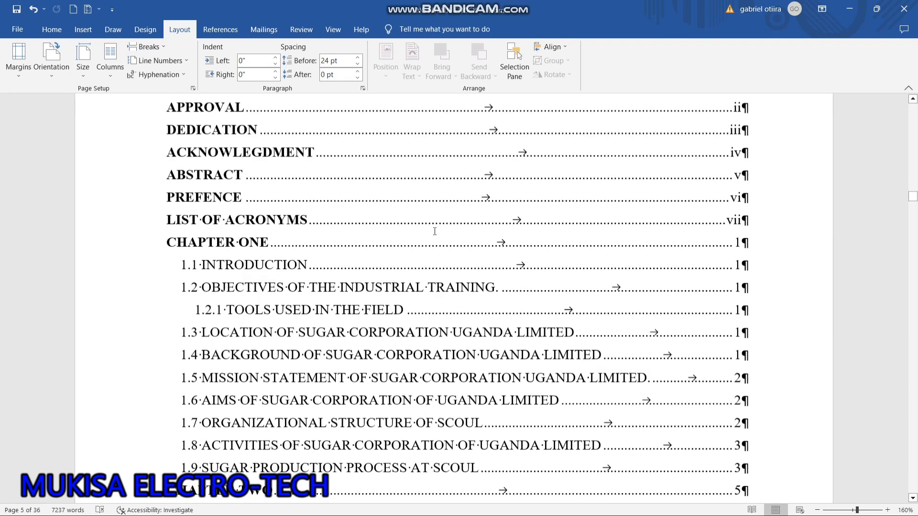
pyautogui.scroll(-15, 435, 232)
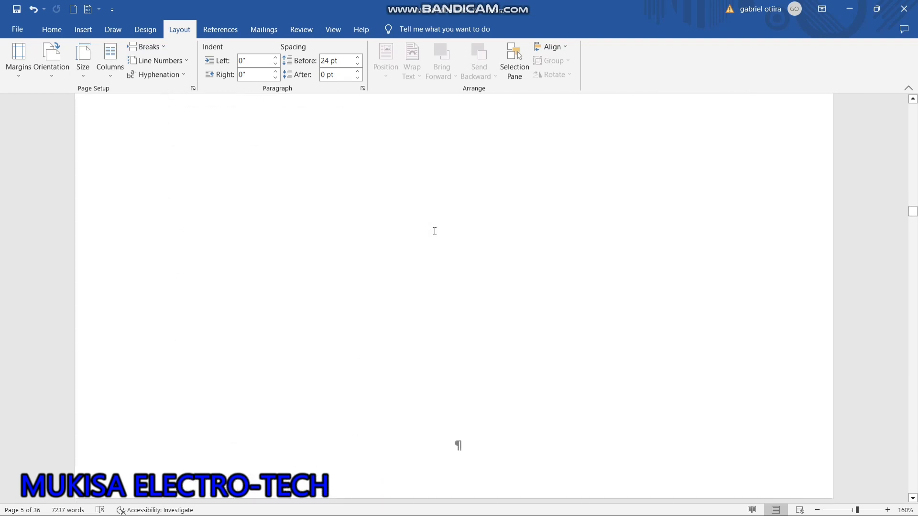
pyautogui.scroll(-10, 435, 231)
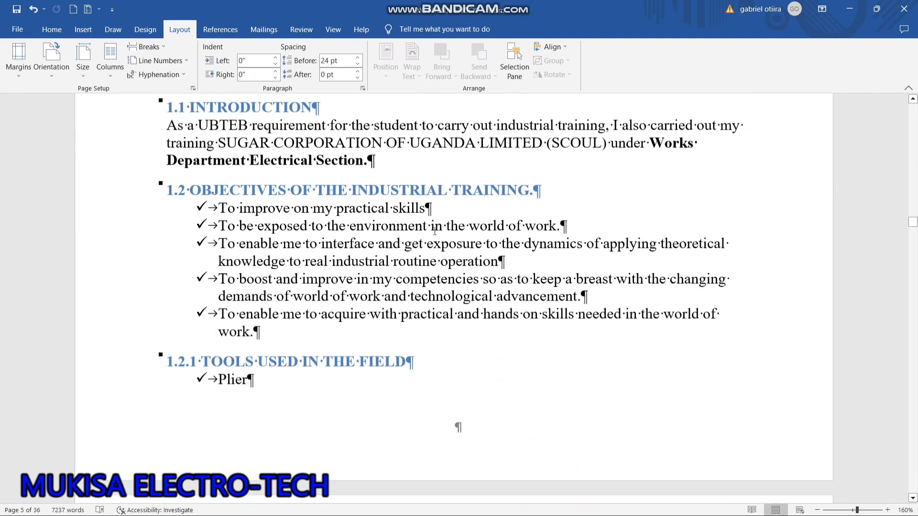
pyautogui.scroll(5, 435, 232)
pyautogui.scroll(8, 435, 232)
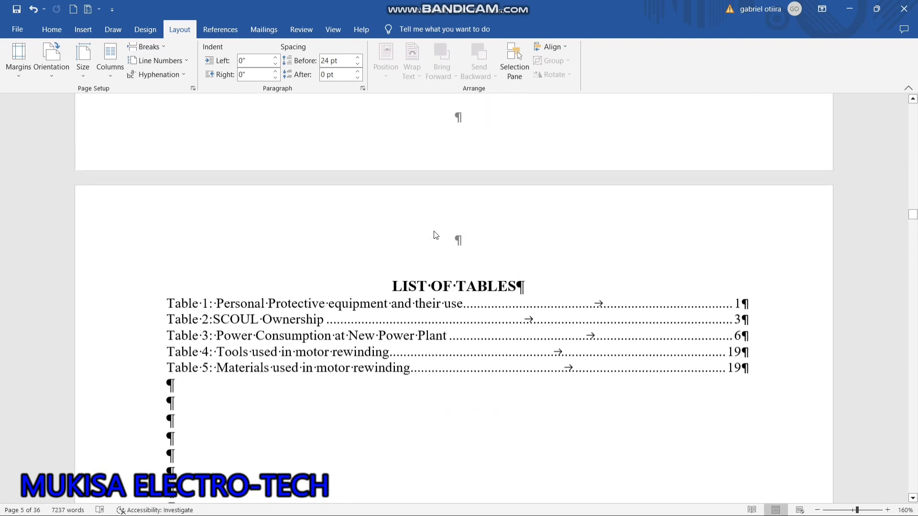
pyautogui.scroll(-10, 435, 232)
pyautogui.click(205, 283)
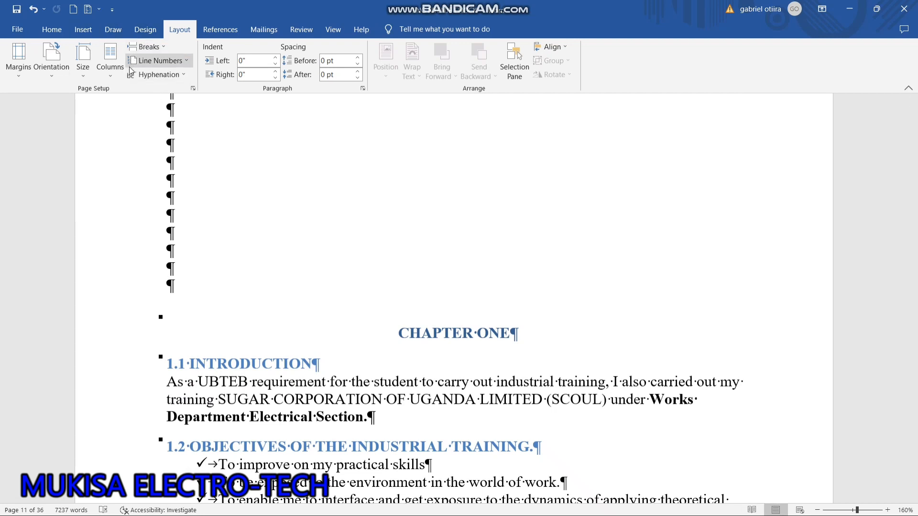
pyautogui.click(149, 48)
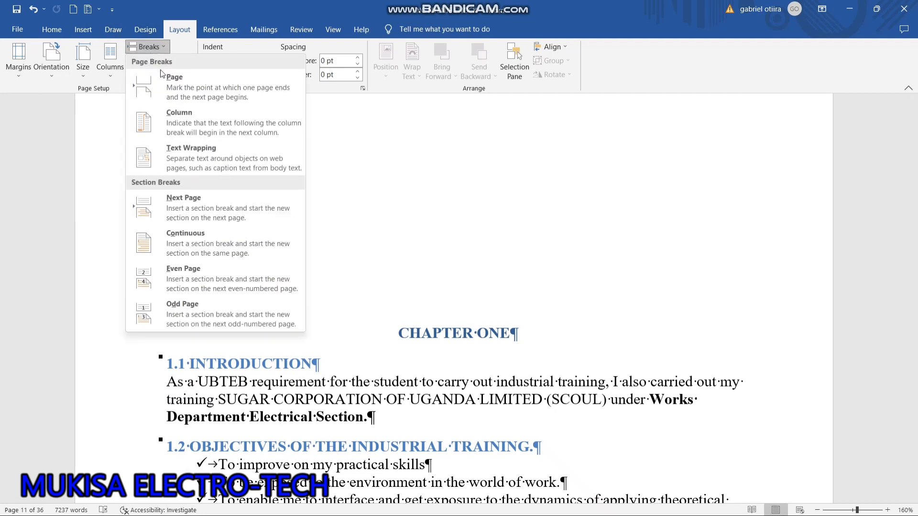
pyautogui.click(222, 210)
# Remove the empty paragraphs above the CHAPTER ONE heading so it starts its page.
pyautogui.scroll(-7, 418, 324)
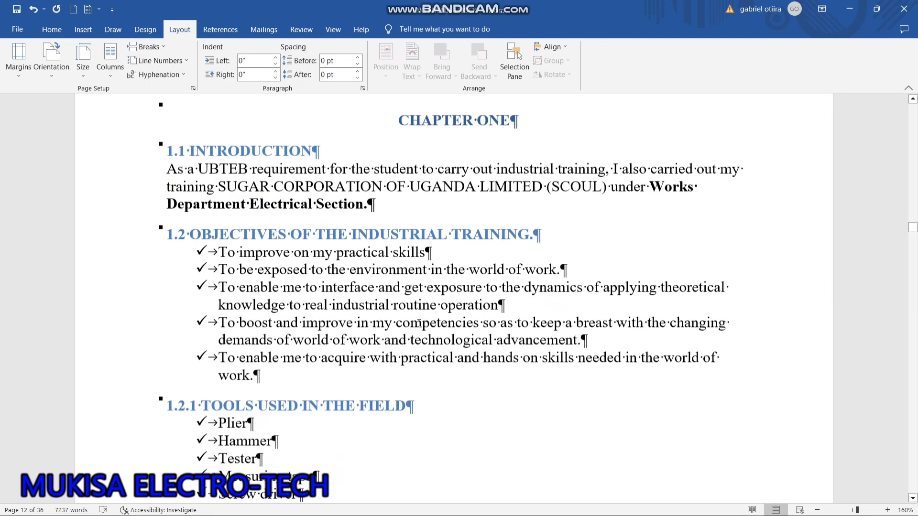
pyautogui.scroll(3, 419, 324)
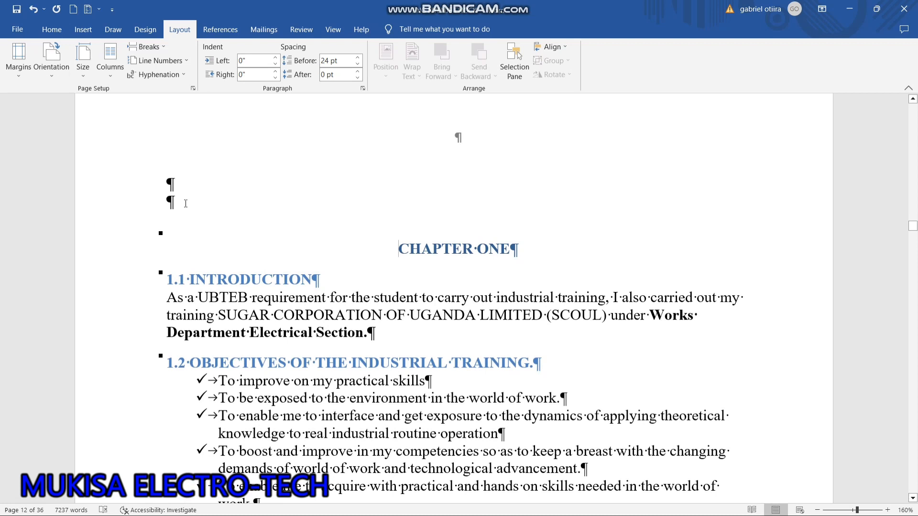
pyautogui.press('BackSpace')
pyautogui.press('BackSpace')
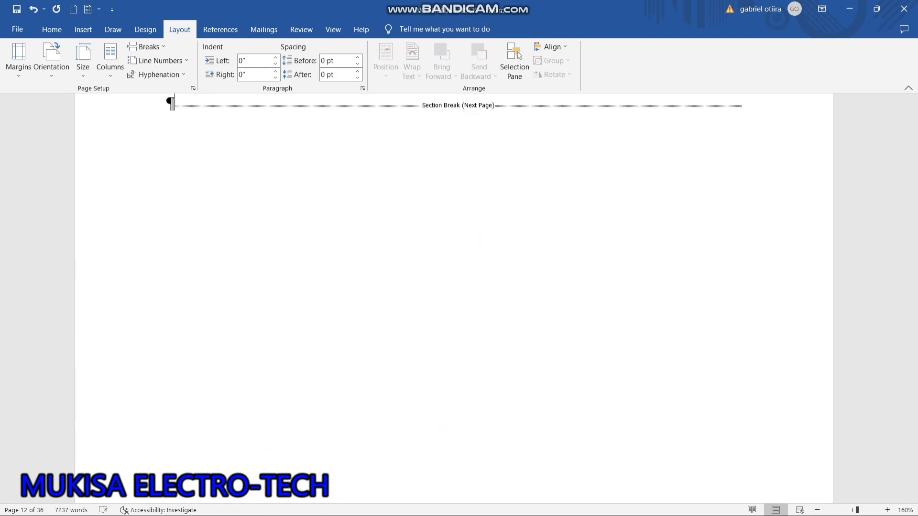
pyautogui.scroll(-6, 454, 299)
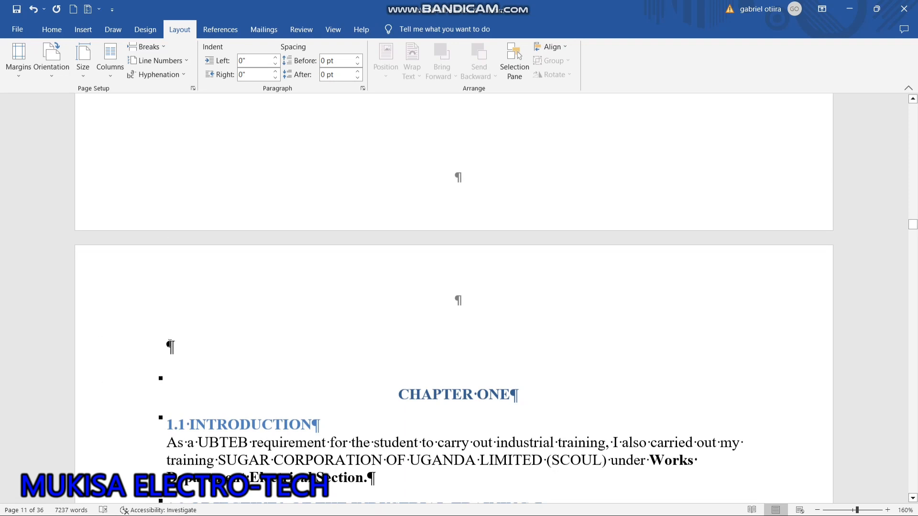
pyautogui.press('BackSpace')
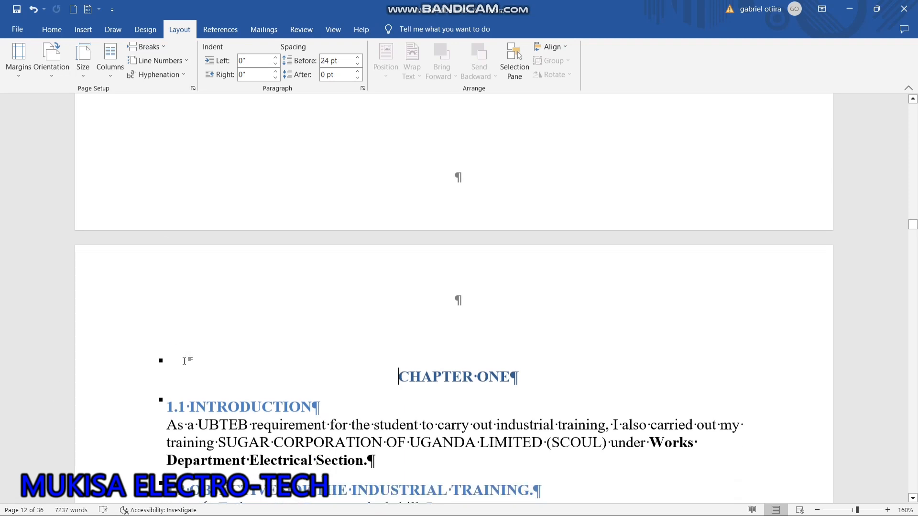
# Review the preliminary pages from the section break before CHAPTER ONE back to the section break on the cover page.
pyautogui.scroll(8, 184, 361)
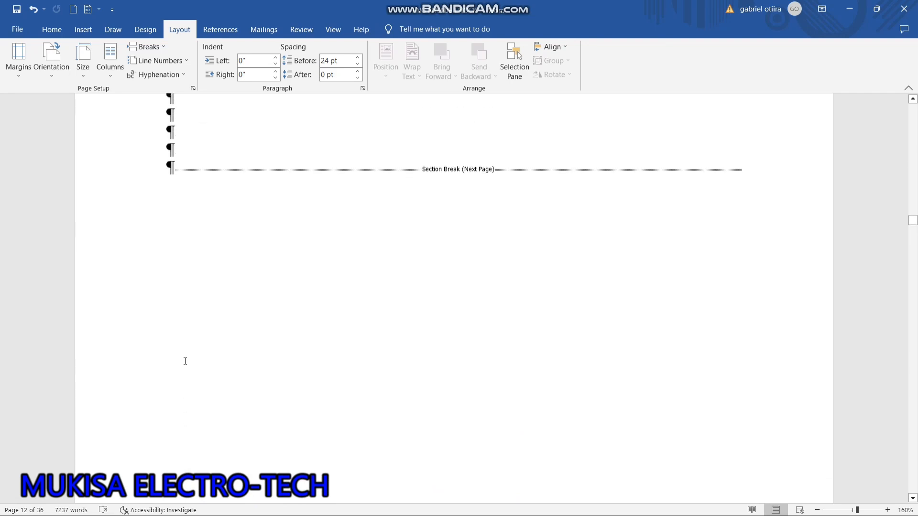
pyautogui.scroll(15, 184, 361)
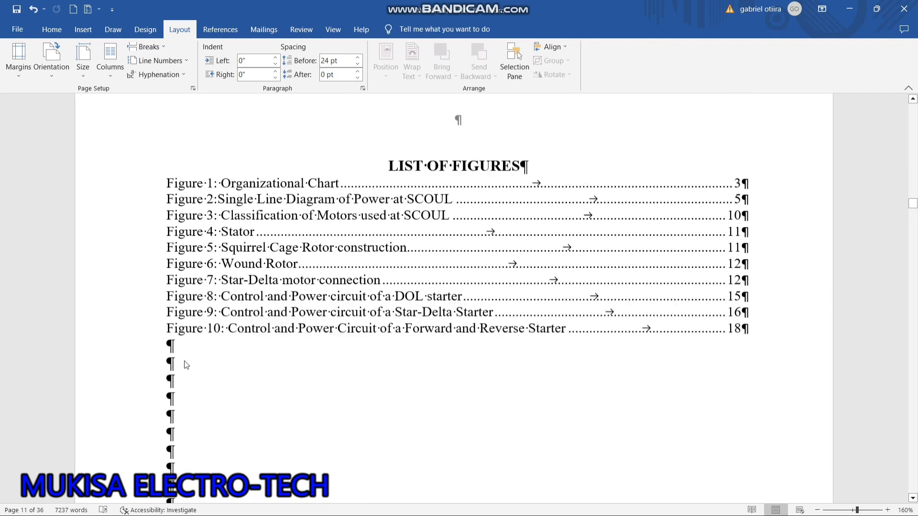
pyautogui.scroll(12, 184, 361)
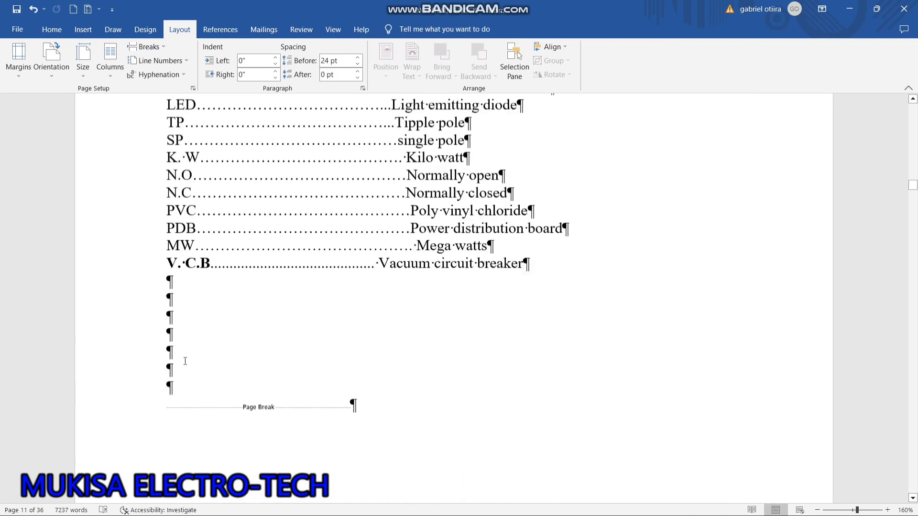
pyautogui.scroll(5, 186, 361)
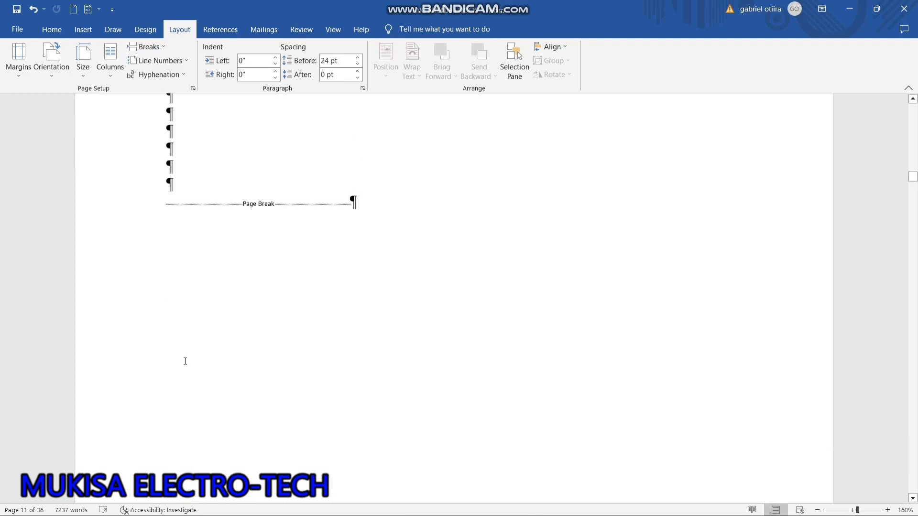
pyautogui.scroll(12, 186, 361)
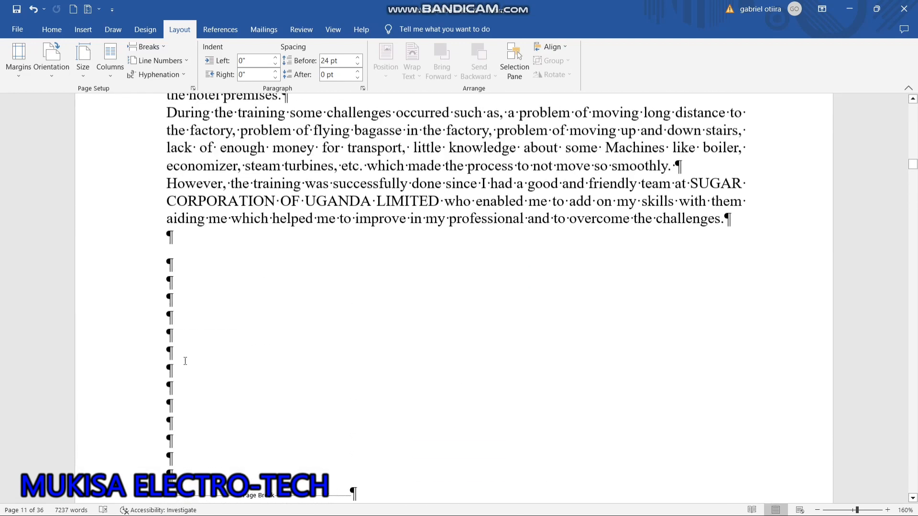
pyautogui.scroll(12, 186, 361)
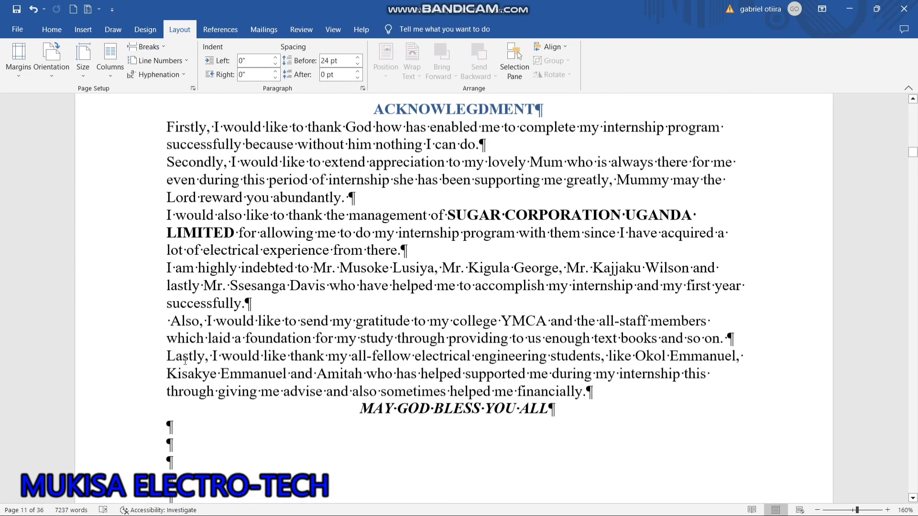
pyautogui.scroll(6, 186, 361)
pyautogui.scroll(12, 185, 362)
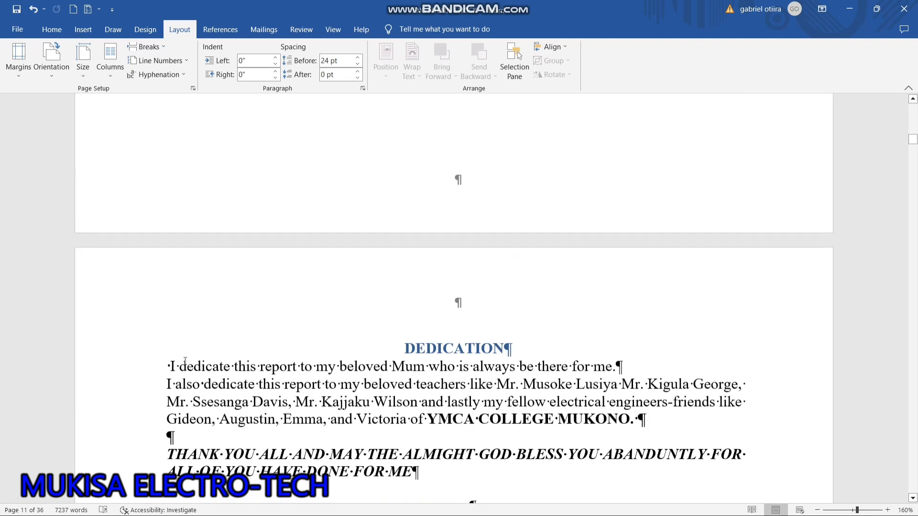
pyautogui.scroll(-8, 186, 361)
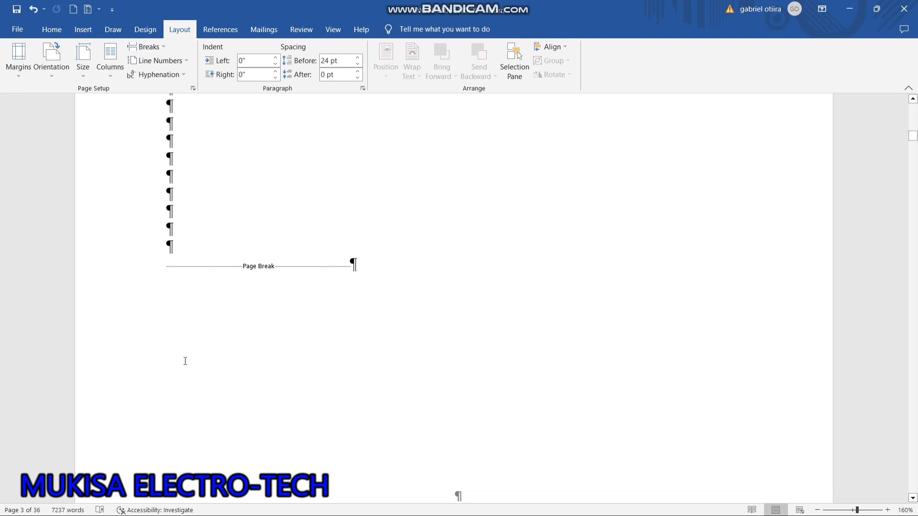
pyautogui.scroll(10, 185, 361)
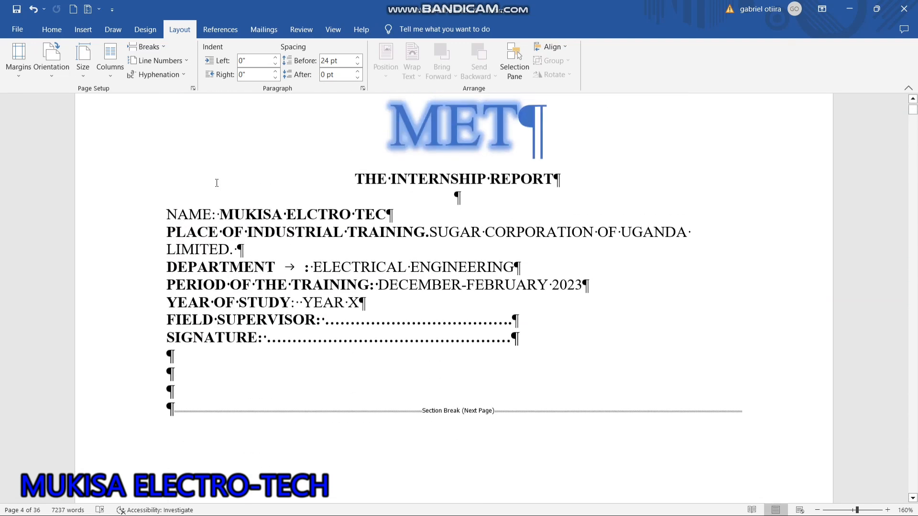
pyautogui.scroll(-5, 216, 183)
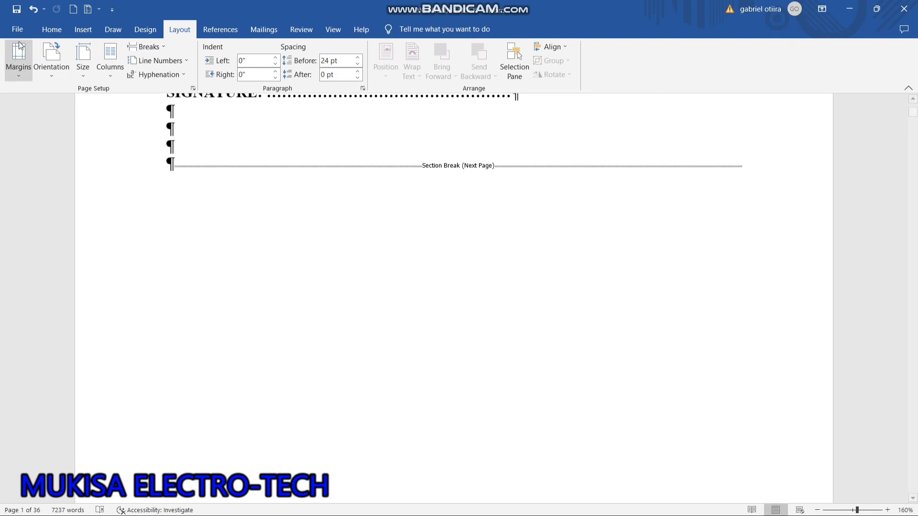
pyautogui.click(45, 34)
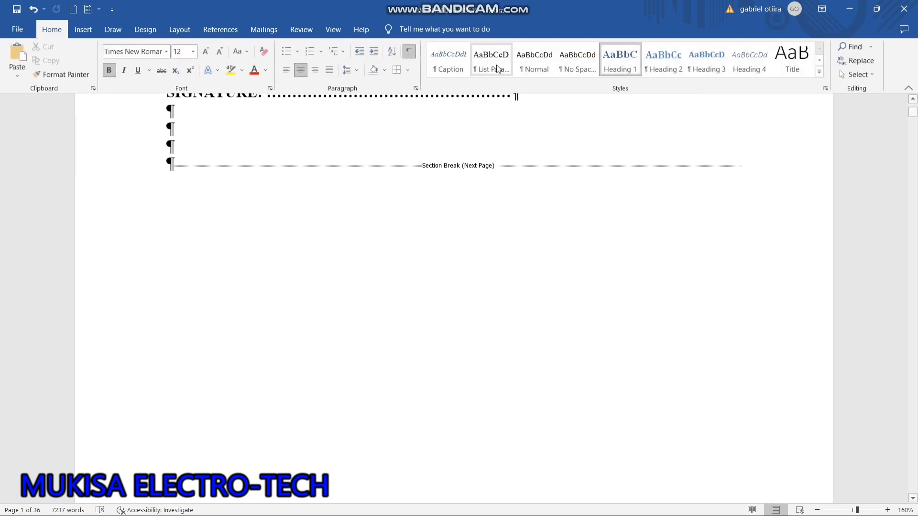
# Insert a centred Plain Number 2 page number at the bottom of the page in the cover section's footer.
pyautogui.click(85, 30)
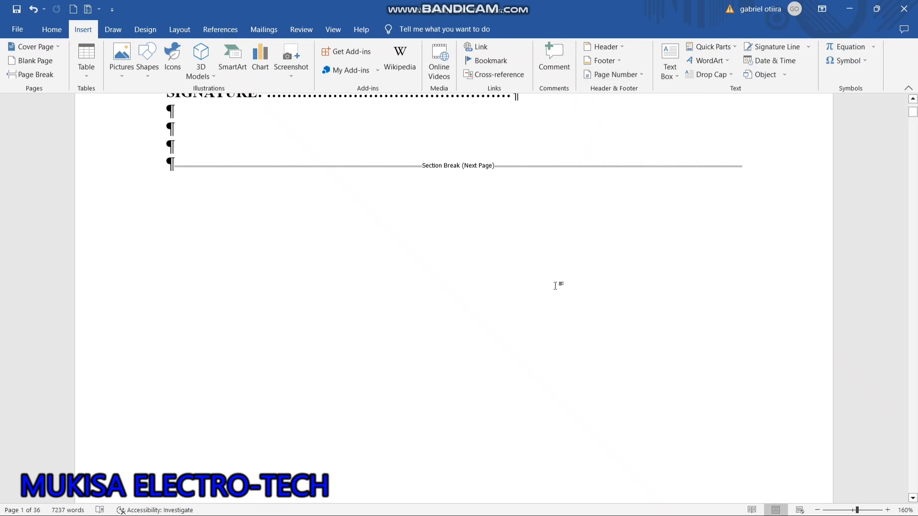
pyautogui.scroll(-3, 556, 285)
pyautogui.scroll(-3, 555, 287)
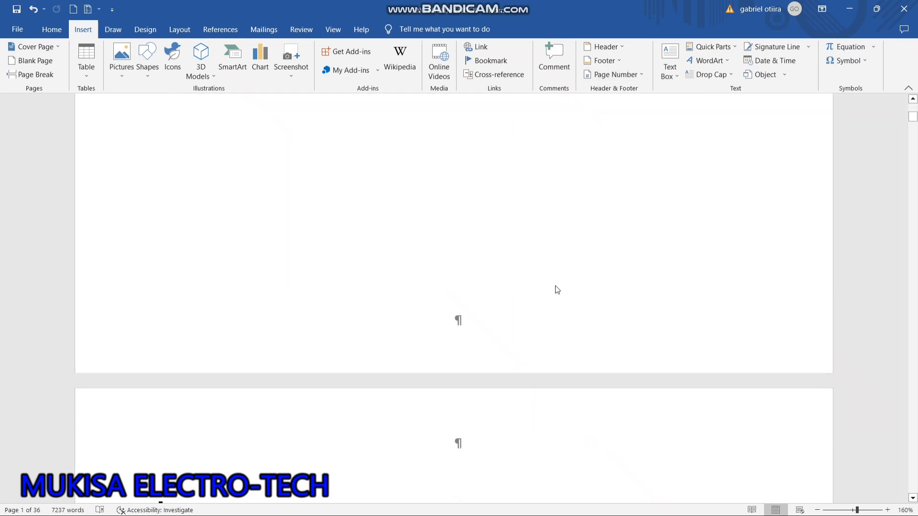
pyautogui.doubleClick(468, 292)
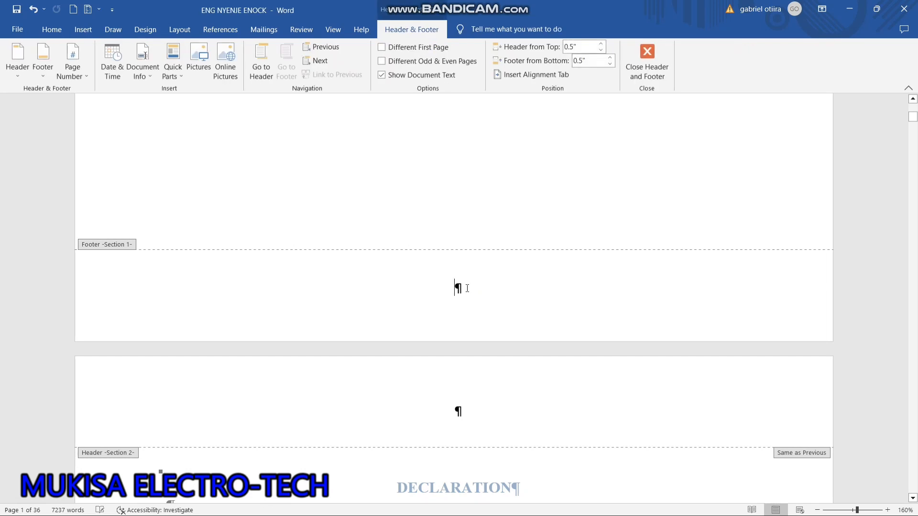
pyautogui.click(87, 61)
pyautogui.moveTo(108, 106)
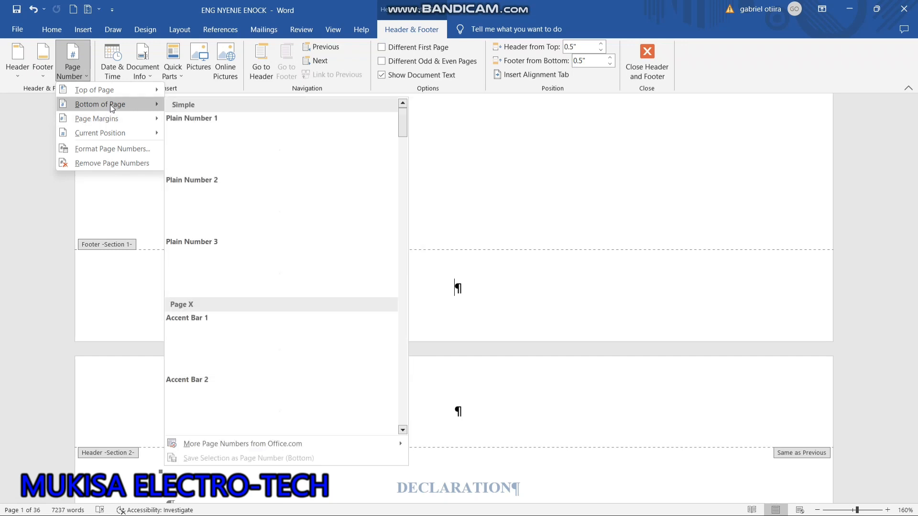
pyautogui.click(255, 195)
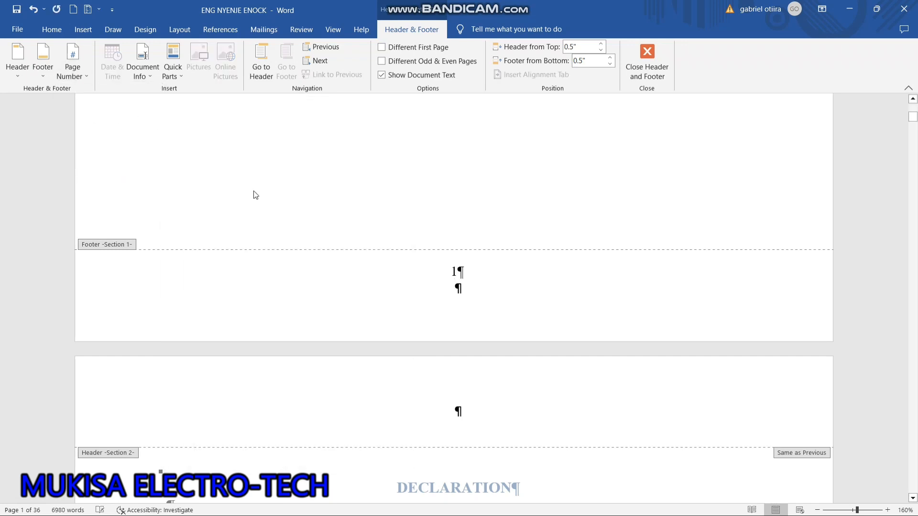
# Set the page number format of the Section 1 footer to lowercase Roman numerals (i, ii, iii).
pyautogui.click(76, 67)
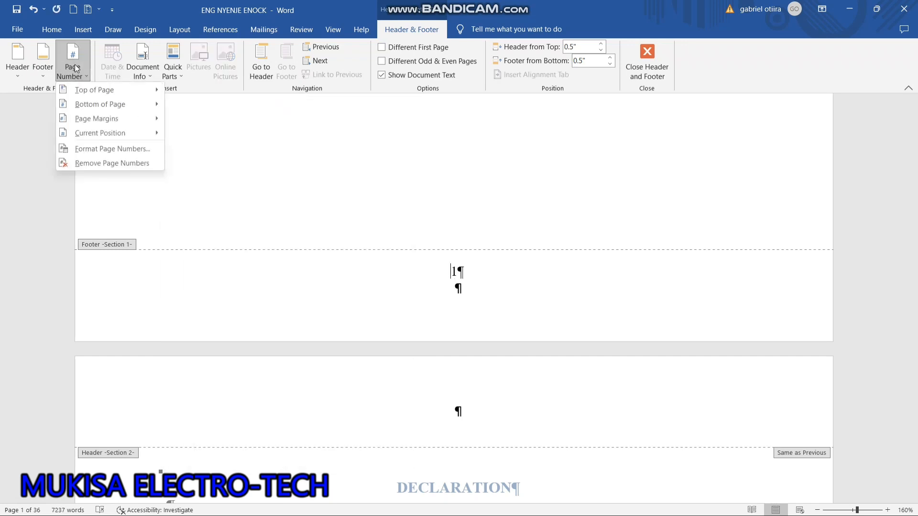
pyautogui.click(122, 147)
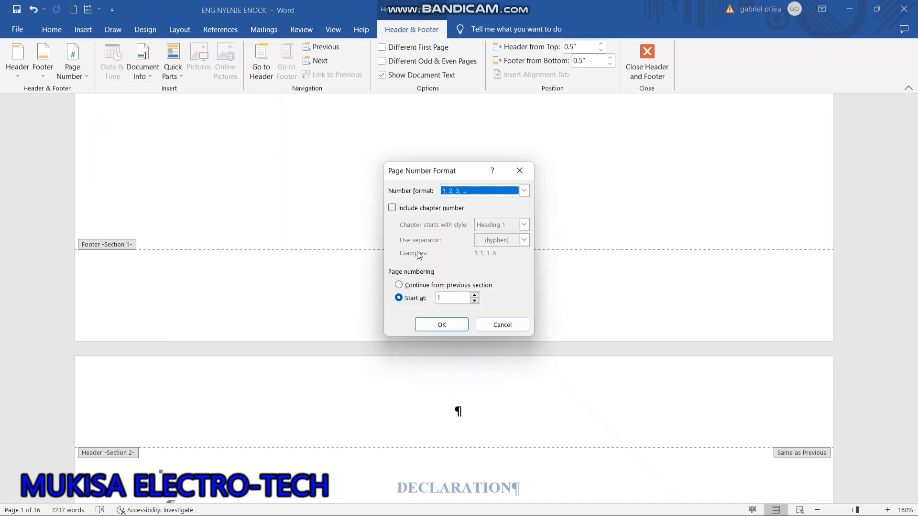
pyautogui.click(525, 191)
pyautogui.click(492, 234)
pyautogui.click(460, 325)
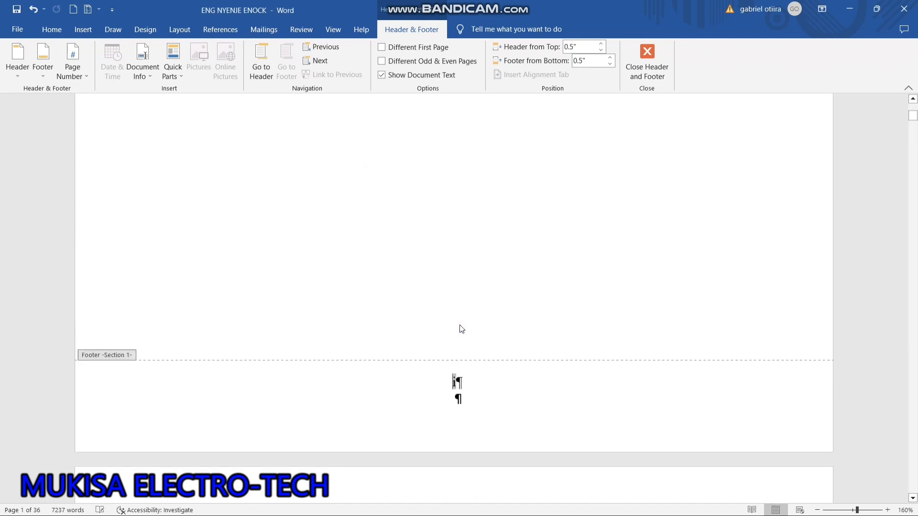
# Set the page number format of the Section 2 footer, on the DECLARATION page, to lowercase Roman numerals (i, ii, iii).
pyautogui.scroll(-5, 461, 327)
pyautogui.scroll(-12, 461, 329)
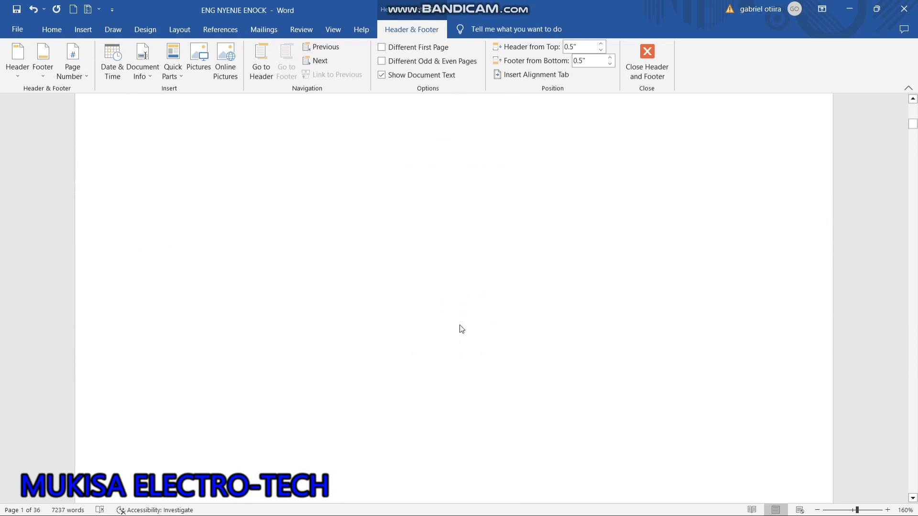
pyautogui.scroll(-15, 462, 329)
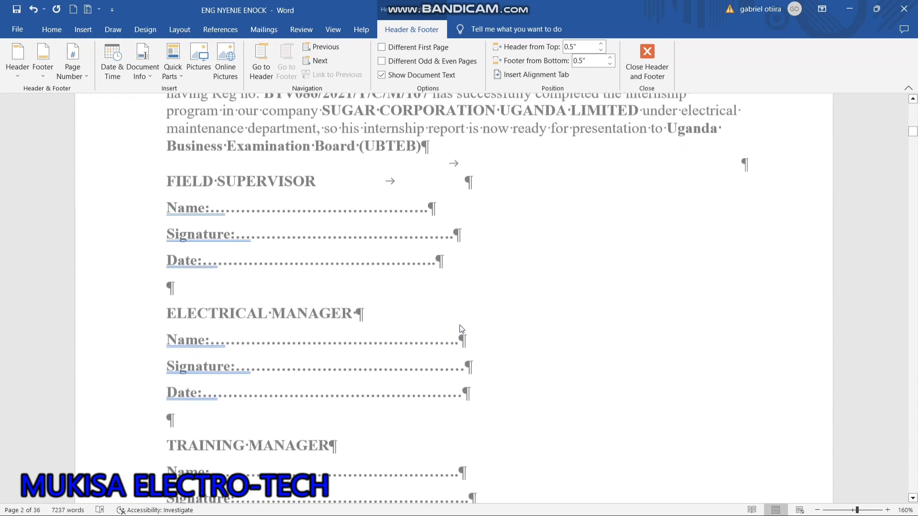
pyautogui.scroll(-8, 461, 329)
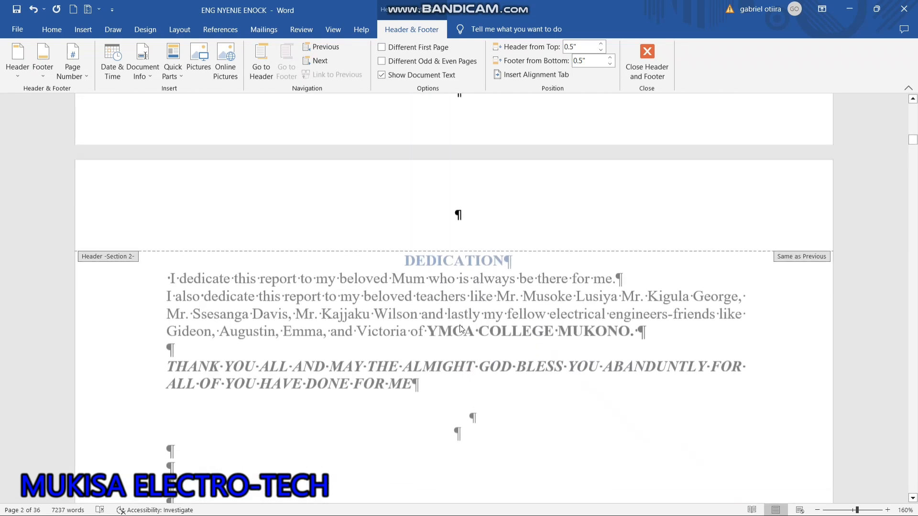
pyautogui.scroll(20, 461, 327)
pyautogui.scroll(1, 460, 325)
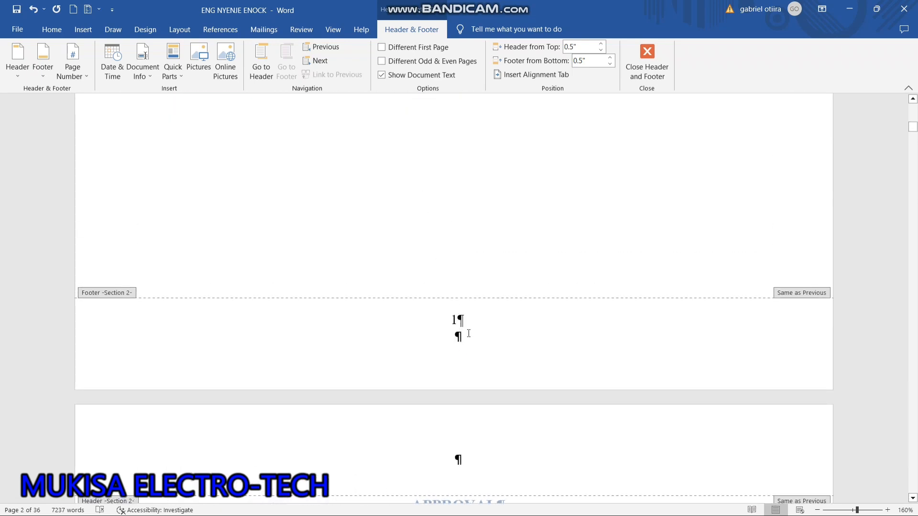
pyautogui.doubleClick(455, 320)
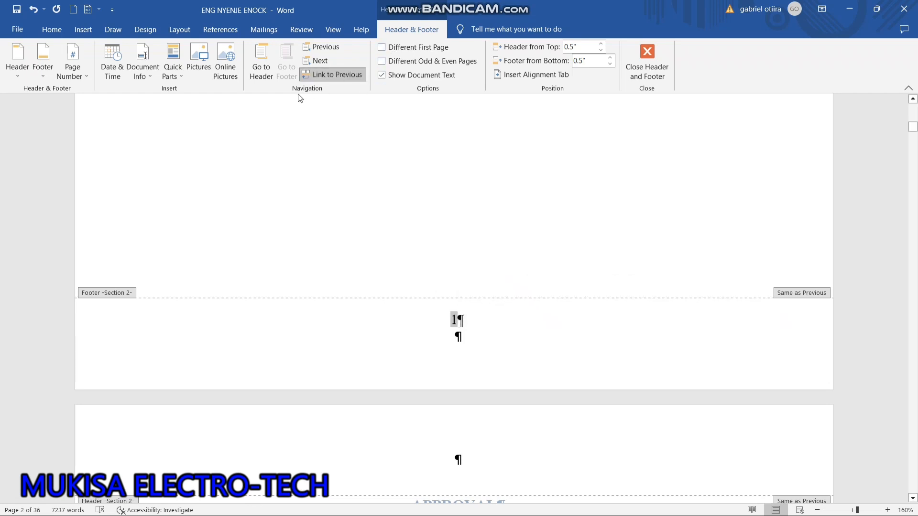
pyautogui.click(84, 70)
pyautogui.click(111, 149)
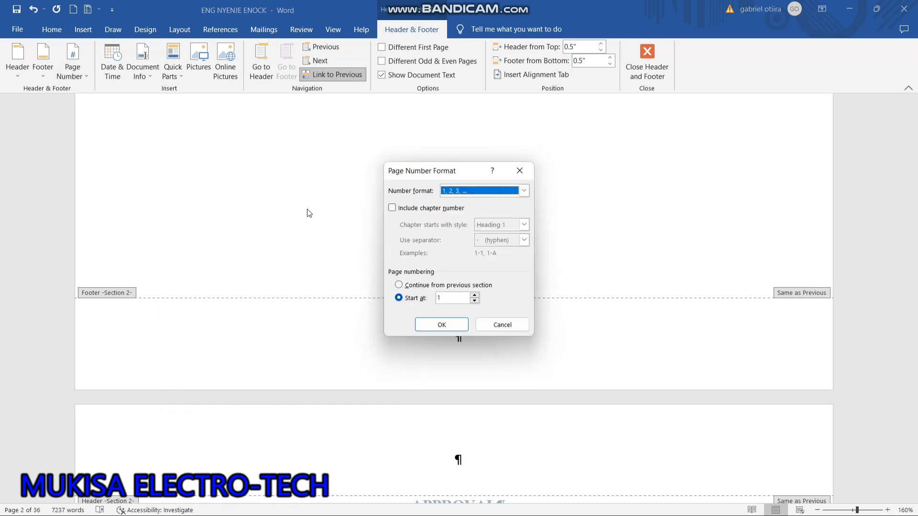
pyautogui.click(524, 191)
pyautogui.click(480, 235)
pyautogui.click(441, 325)
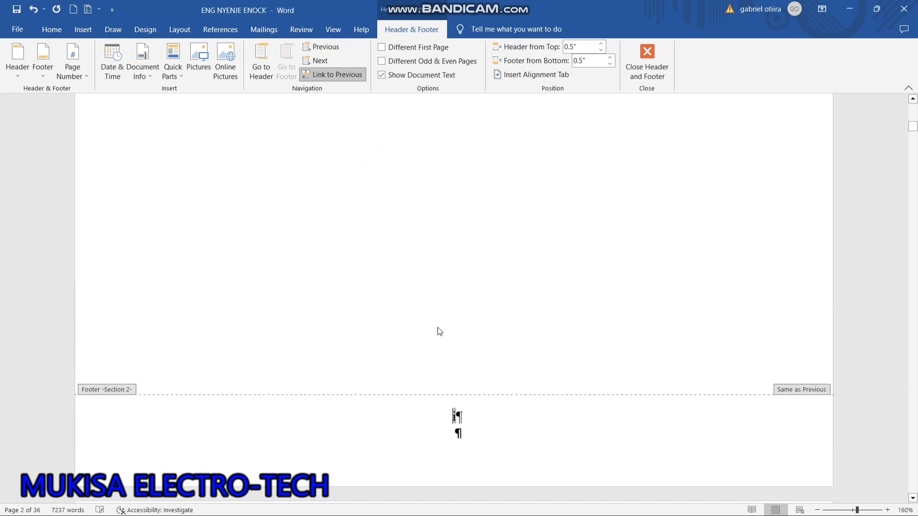
# Check the footer page numbers from the cover through the preliminary pages to the first page of CHAPTER ONE.
pyautogui.scroll(-10, 440, 331)
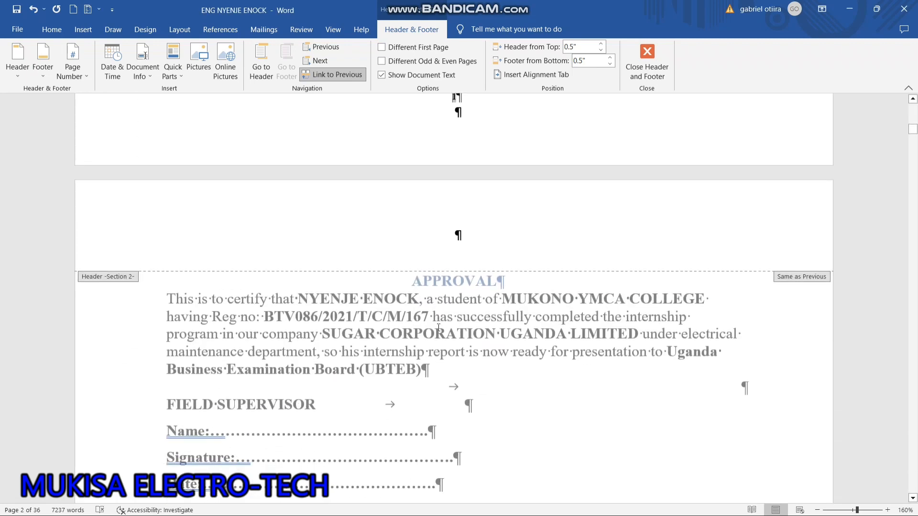
pyautogui.scroll(8, 440, 331)
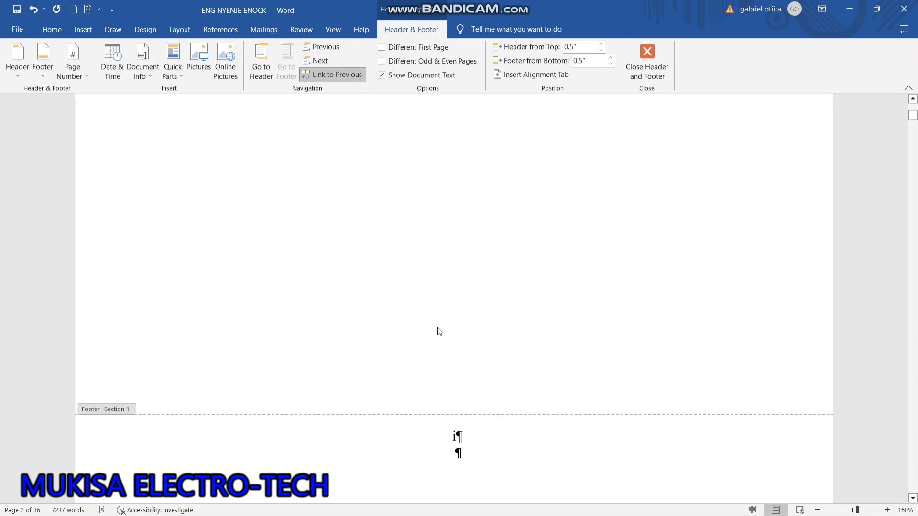
pyautogui.scroll(-10, 440, 331)
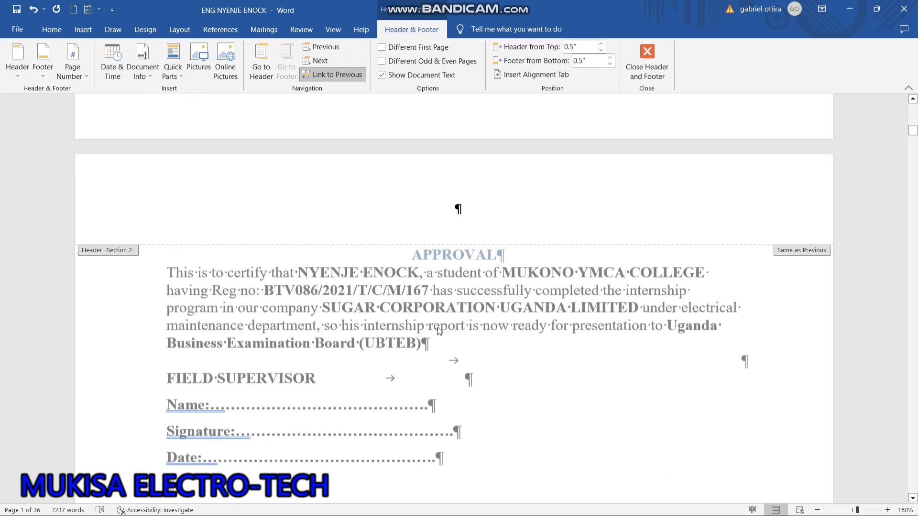
pyautogui.scroll(-10, 440, 332)
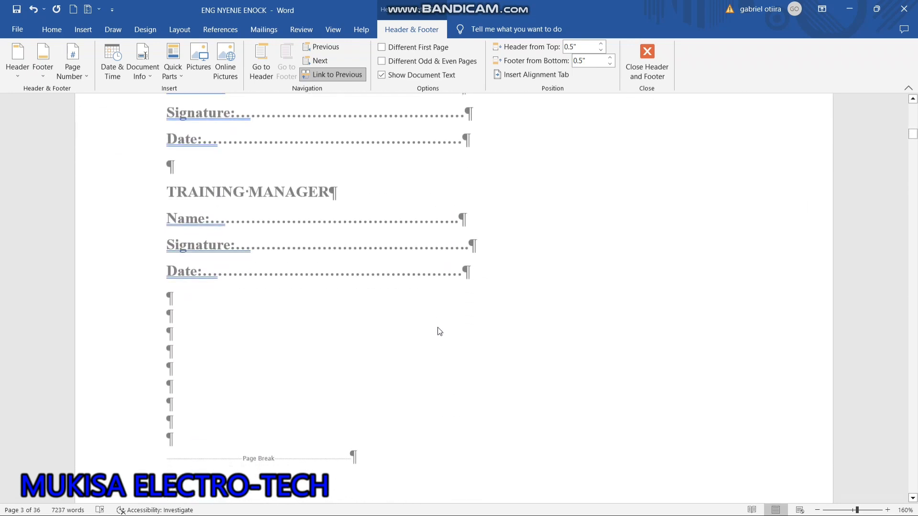
pyautogui.scroll(-15, 440, 332)
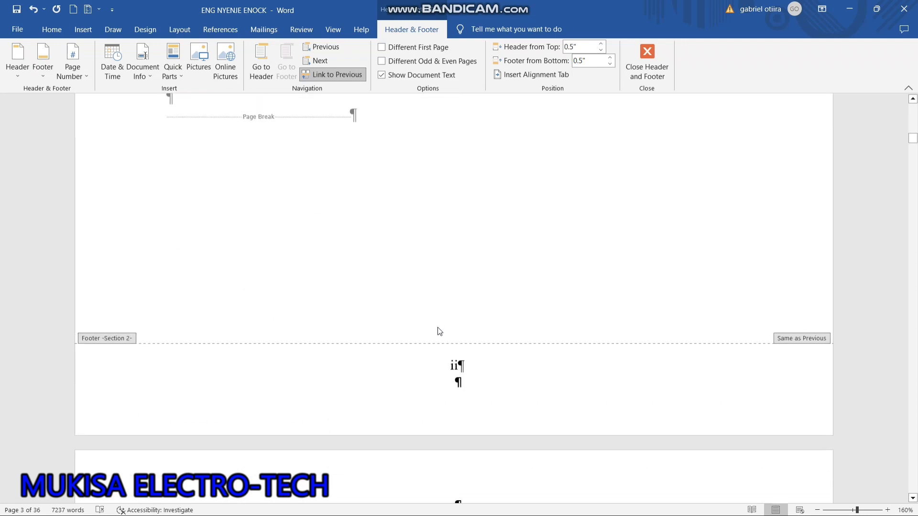
pyautogui.scroll(-15, 440, 332)
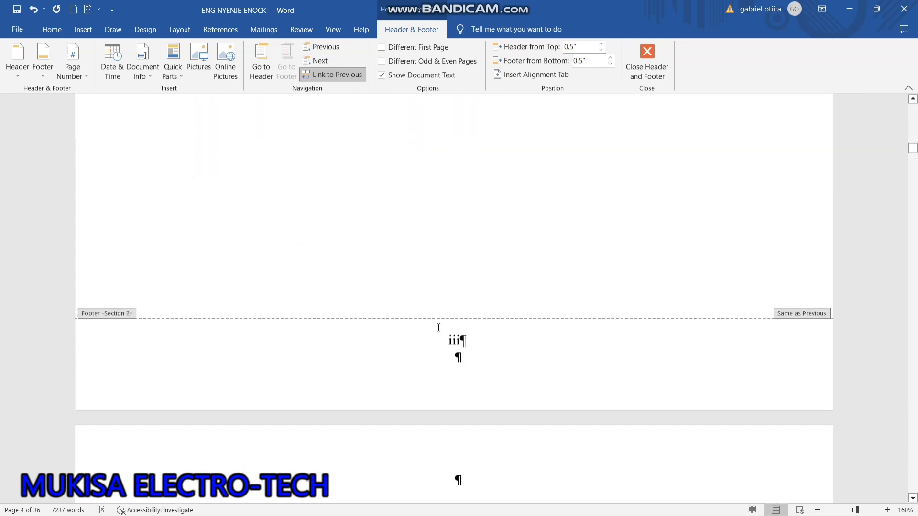
pyautogui.scroll(-15, 439, 332)
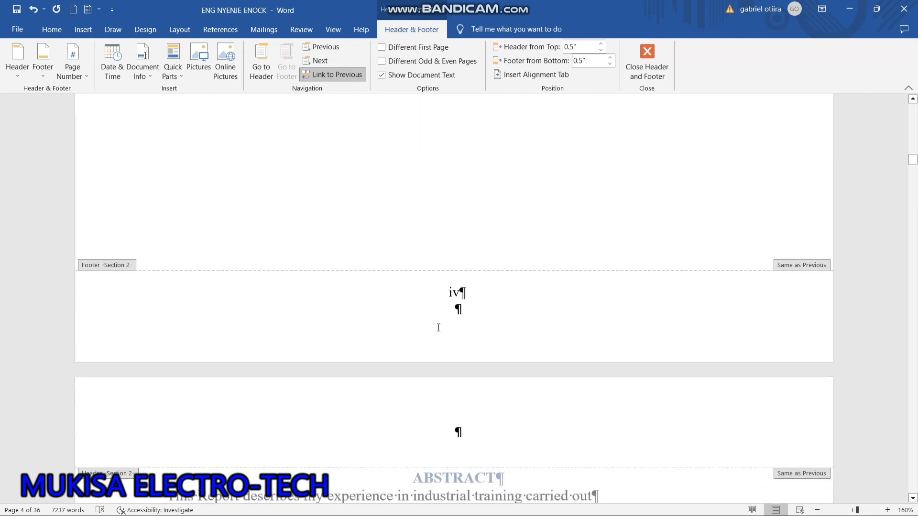
pyautogui.scroll(-12, 440, 332)
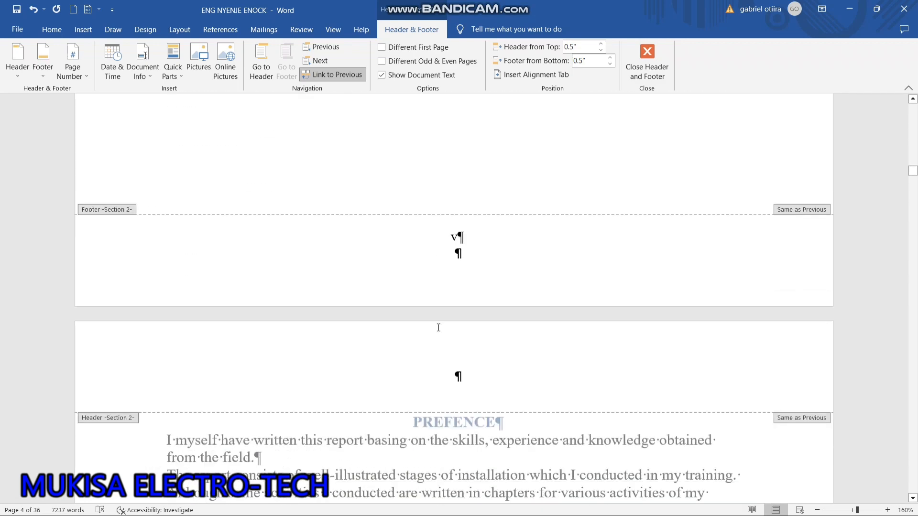
pyautogui.scroll(-15, 439, 331)
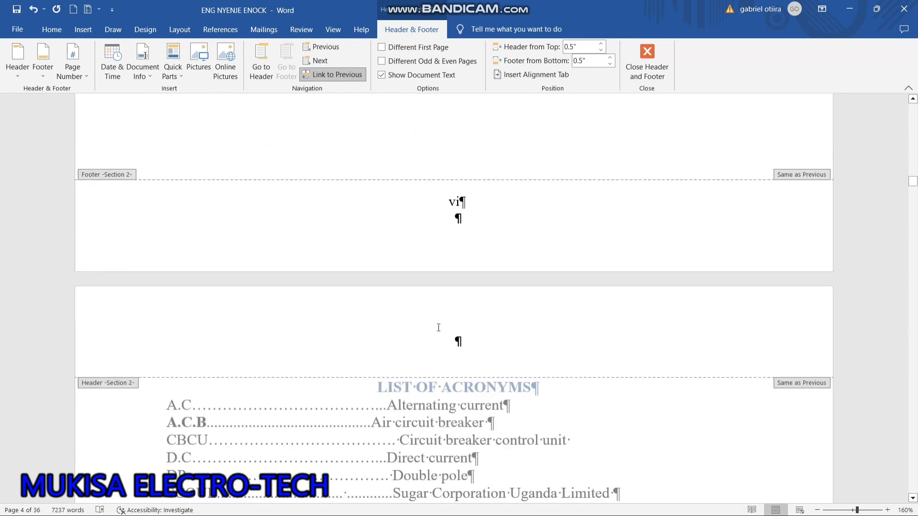
pyautogui.scroll(-18, 439, 327)
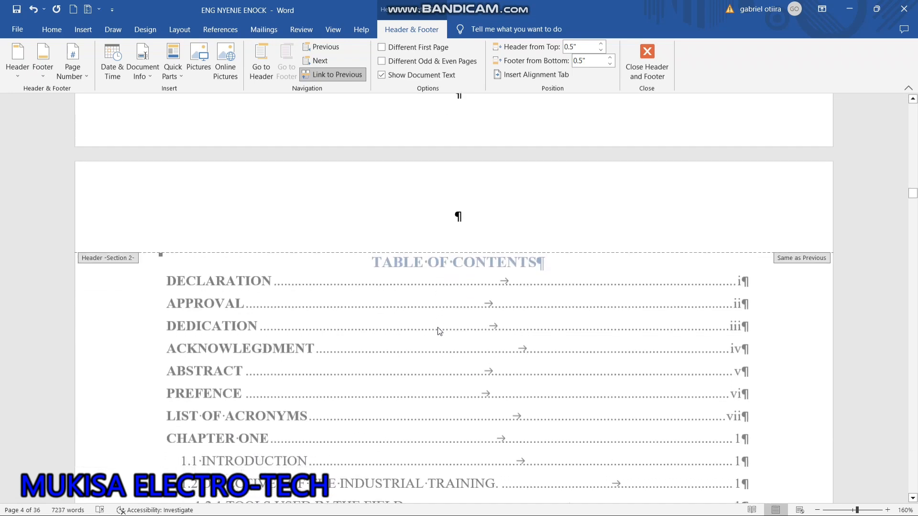
pyautogui.scroll(-5, 440, 331)
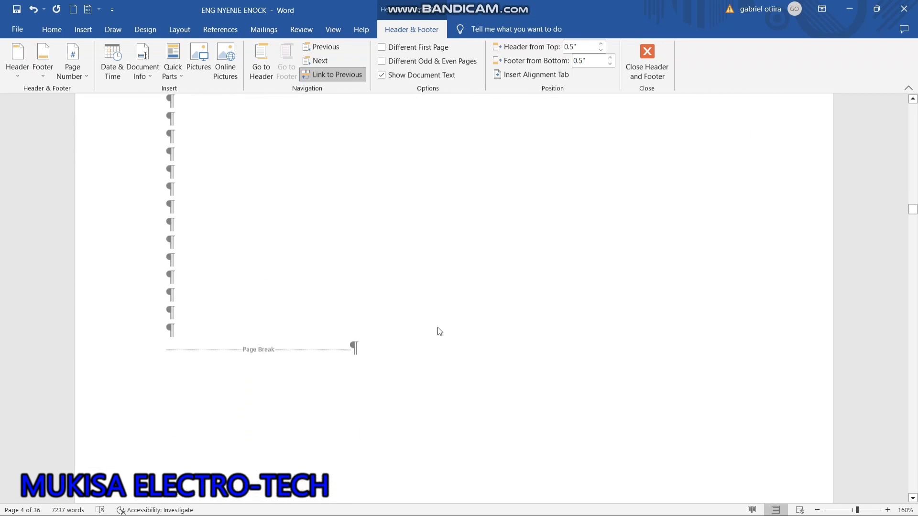
pyautogui.scroll(-15, 438, 328)
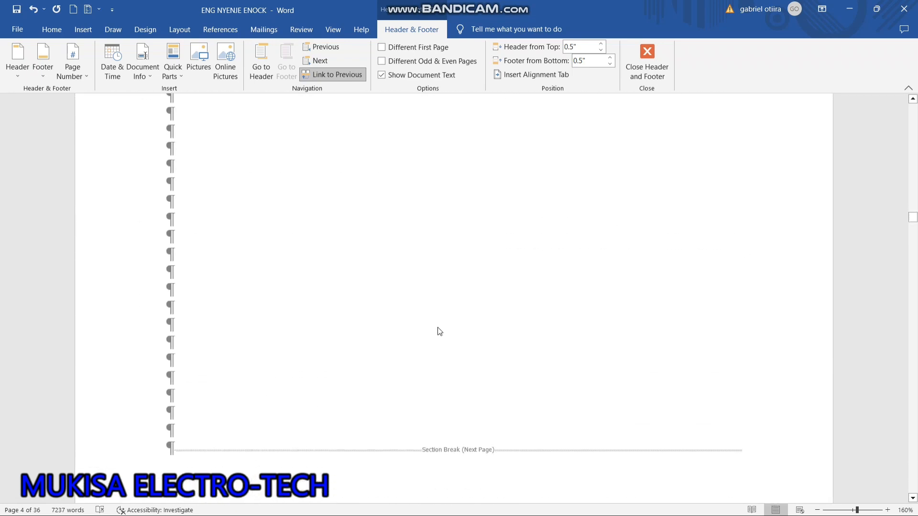
pyautogui.scroll(-20, 440, 331)
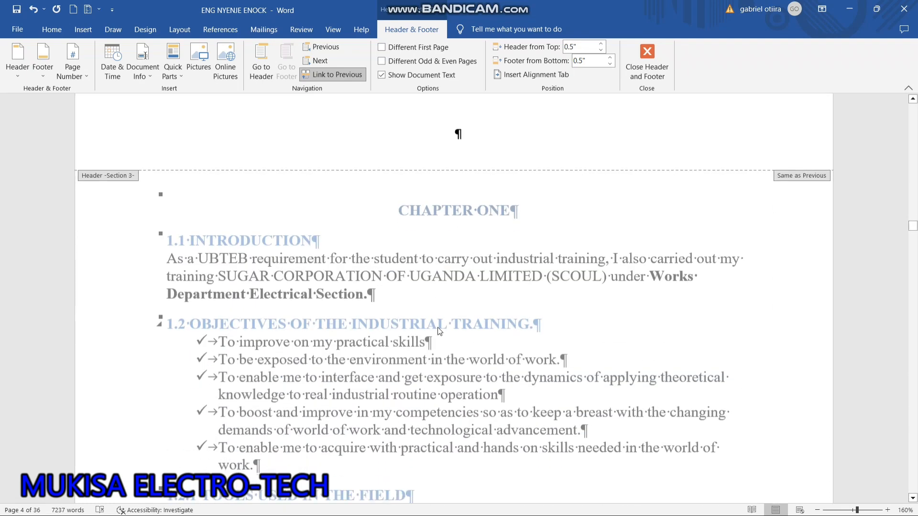
pyautogui.scroll(-15, 439, 332)
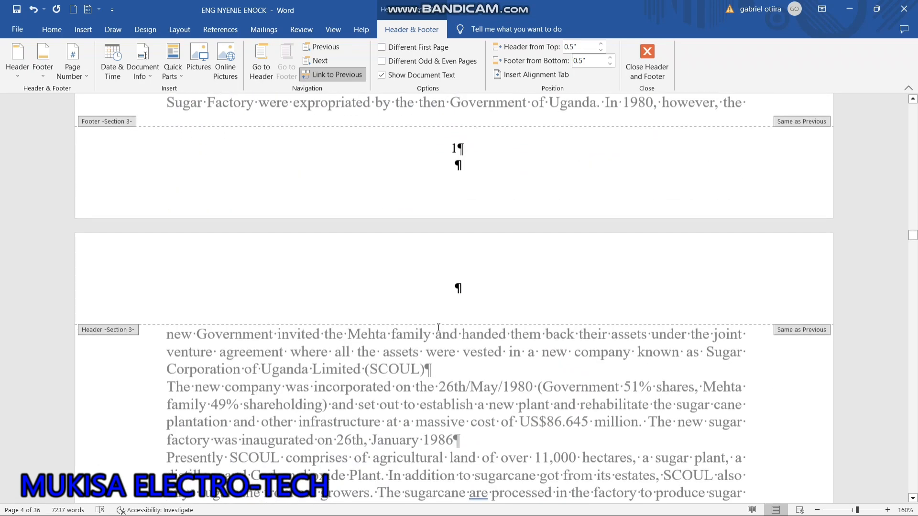
# Compare the footer page numbers on either side of the section break before CHAPTER ONE.
pyautogui.scroll(3, 439, 327)
pyautogui.scroll(2, 439, 327)
pyautogui.scroll(8, 438, 327)
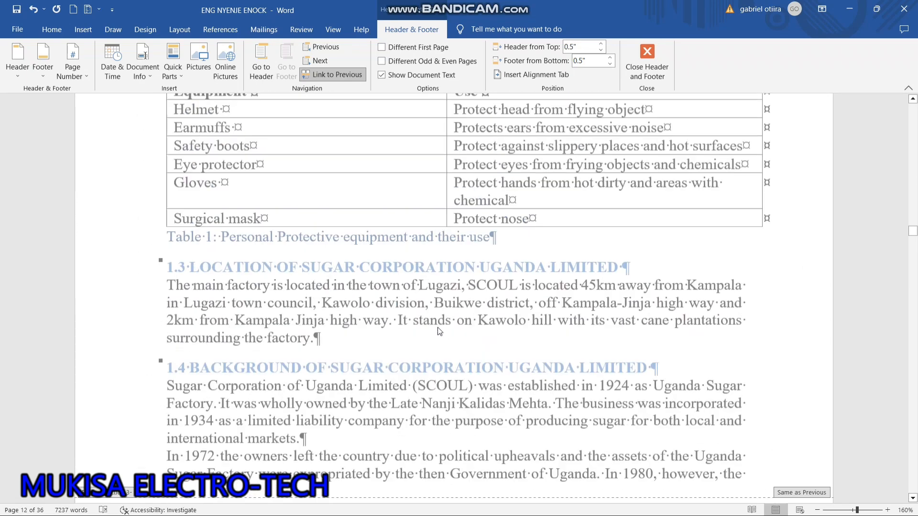
pyautogui.scroll(8, 439, 331)
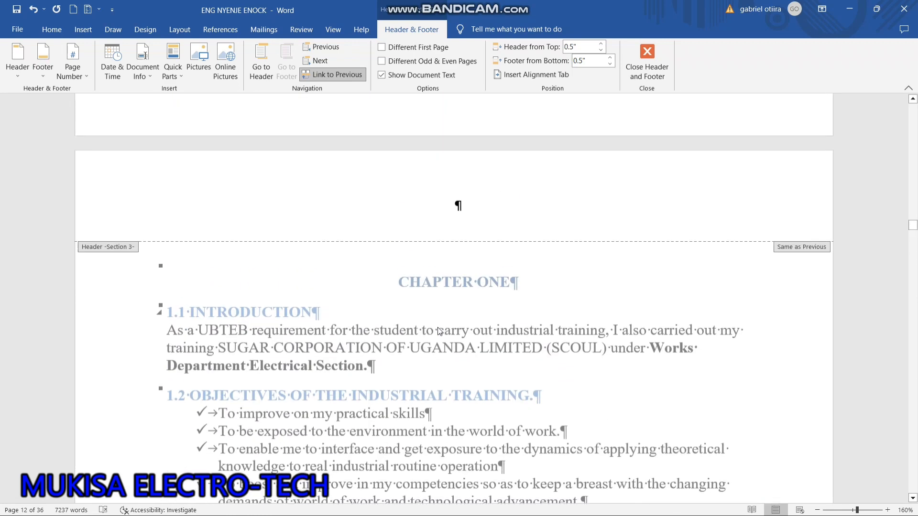
pyautogui.scroll(3, 439, 329)
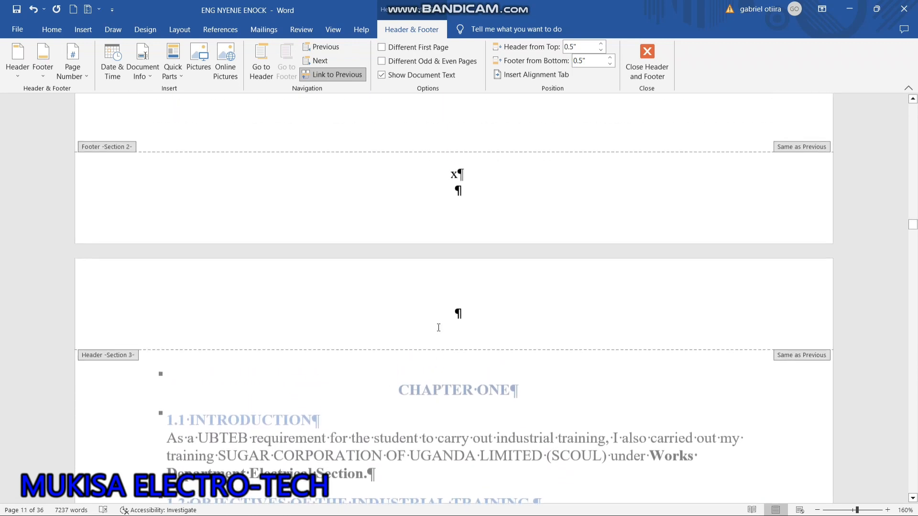
pyautogui.scroll(-6, 438, 328)
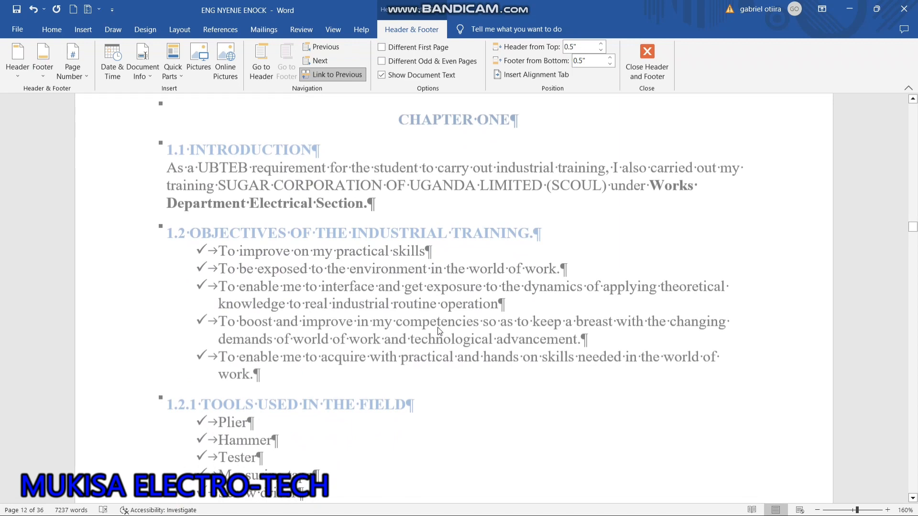
pyautogui.scroll(-2, 438, 330)
pyautogui.scroll(-4, 439, 330)
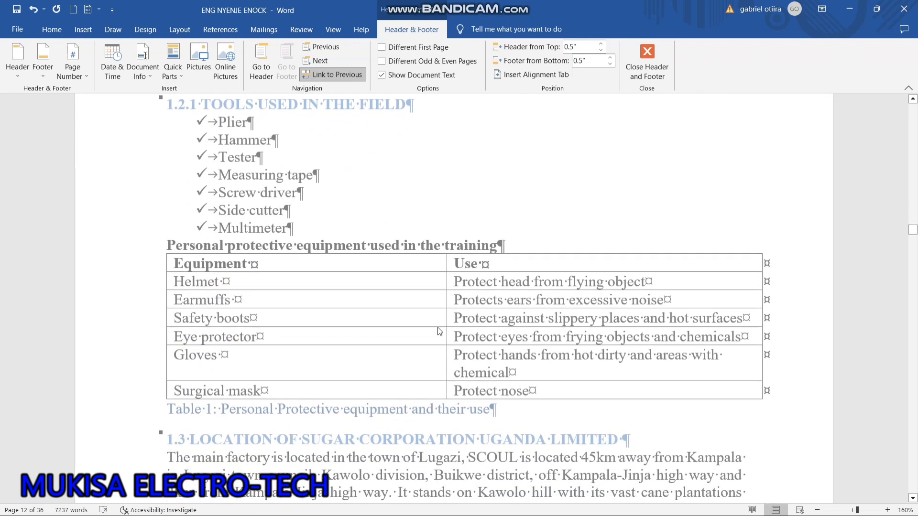
pyautogui.scroll(-11, 437, 327)
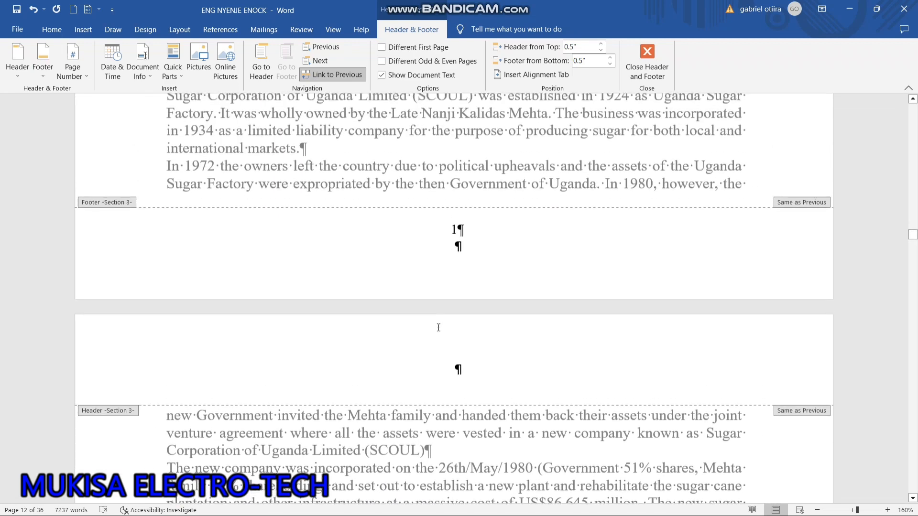
# Examine the footer page numbers on the Section 3 pages, from the first page of CHAPTER ONE through the milling sections page.
pyautogui.scroll(2, 438, 328)
pyautogui.click(439, 328)
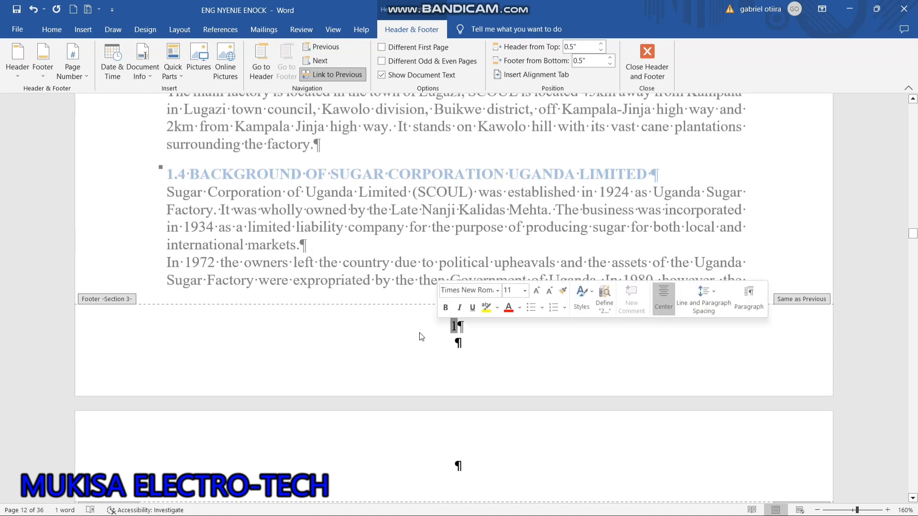
pyautogui.scroll(2, 419, 337)
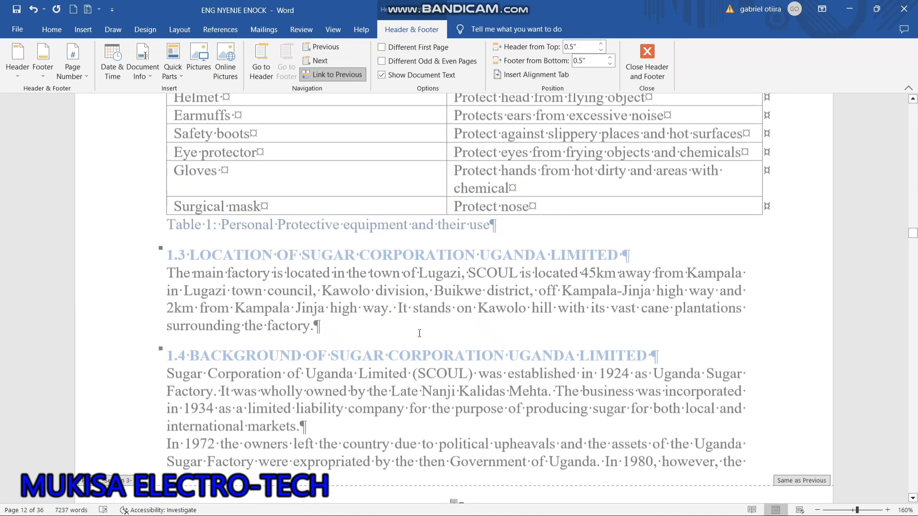
pyautogui.scroll(-6, 419, 337)
pyautogui.scroll(-20, 419, 336)
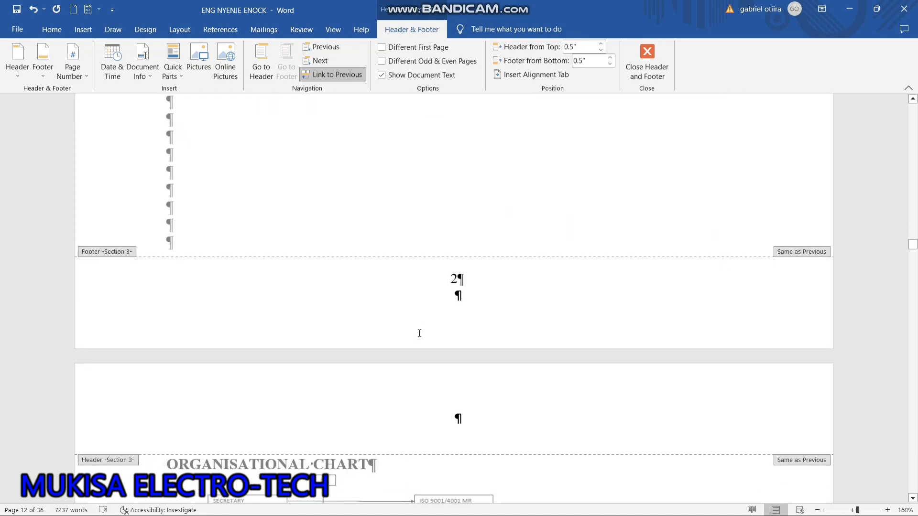
pyautogui.scroll(-15, 420, 337)
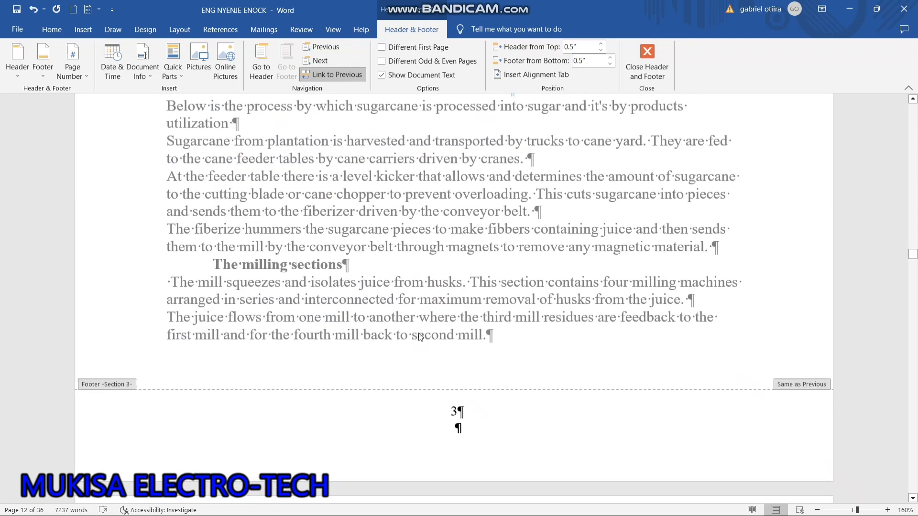
pyautogui.scroll(20, 420, 338)
pyautogui.scroll(20, 419, 337)
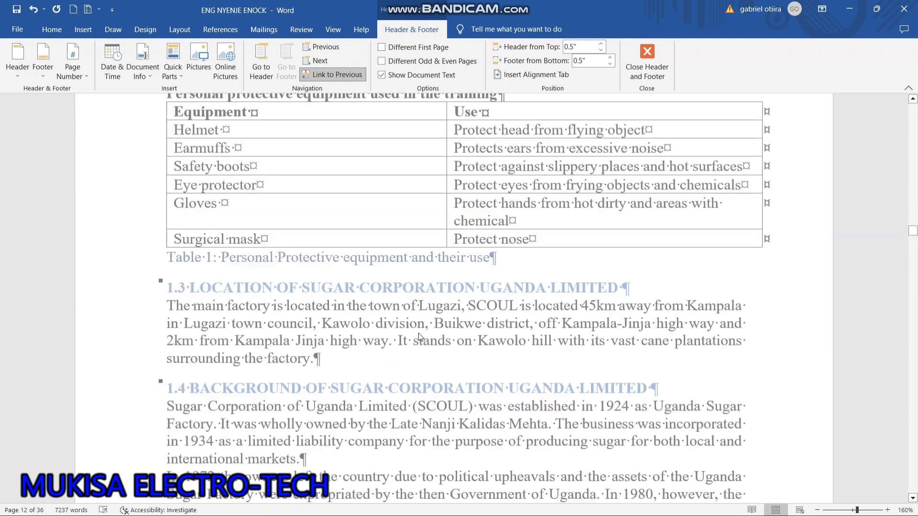
# Remove the page number from the cover page by enabling Different First Page for the Section 1 footer.
pyautogui.scroll(20, 420, 334)
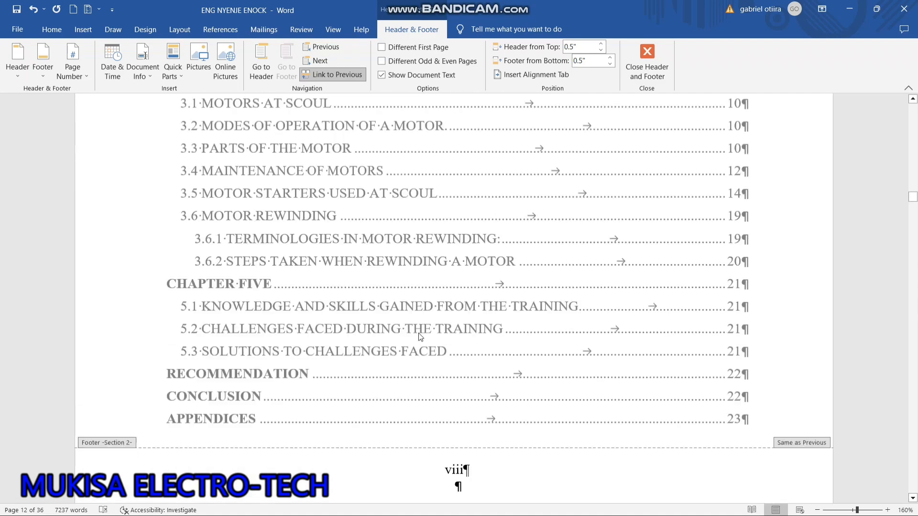
pyautogui.scroll(15, 420, 338)
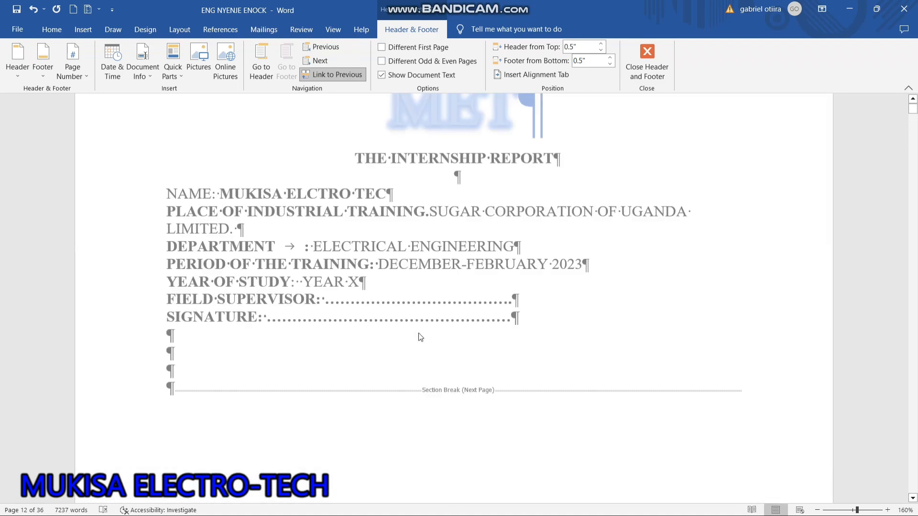
pyautogui.scroll(-5, 421, 338)
pyautogui.scroll(-1, 421, 337)
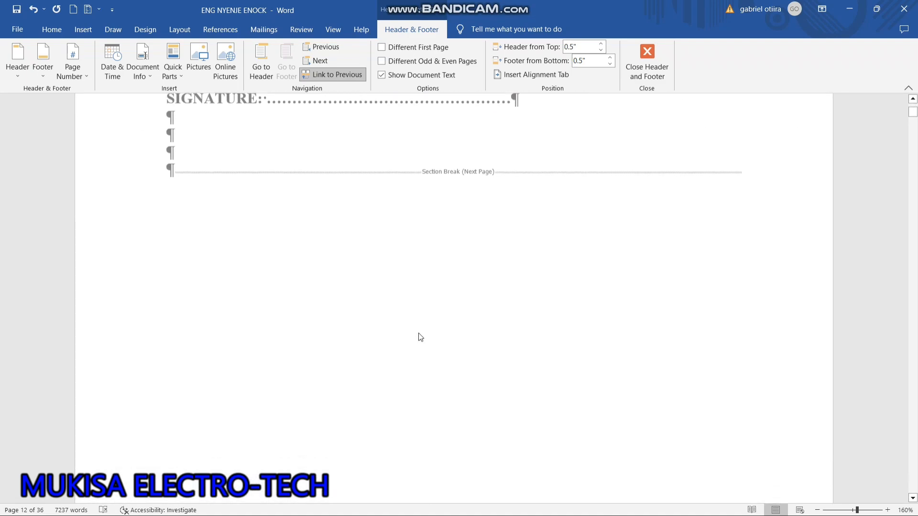
pyautogui.scroll(-5, 421, 338)
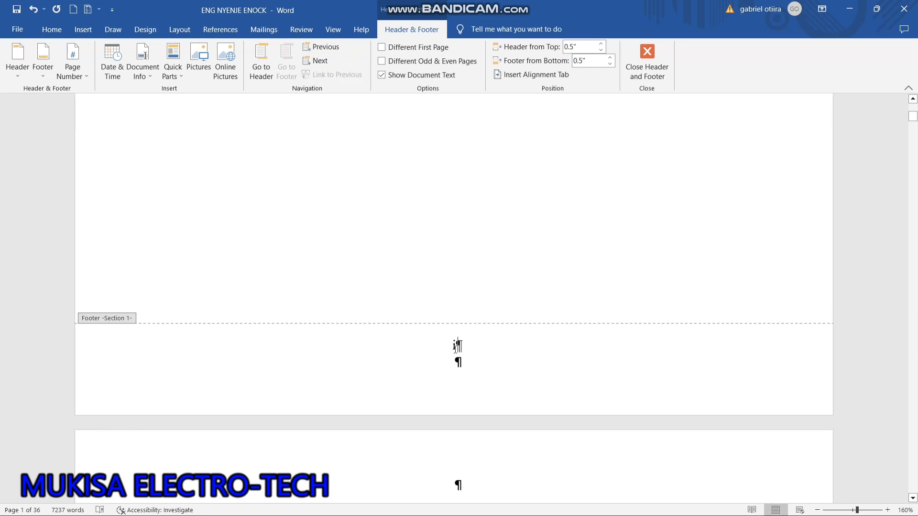
pyautogui.doubleClick(456, 345)
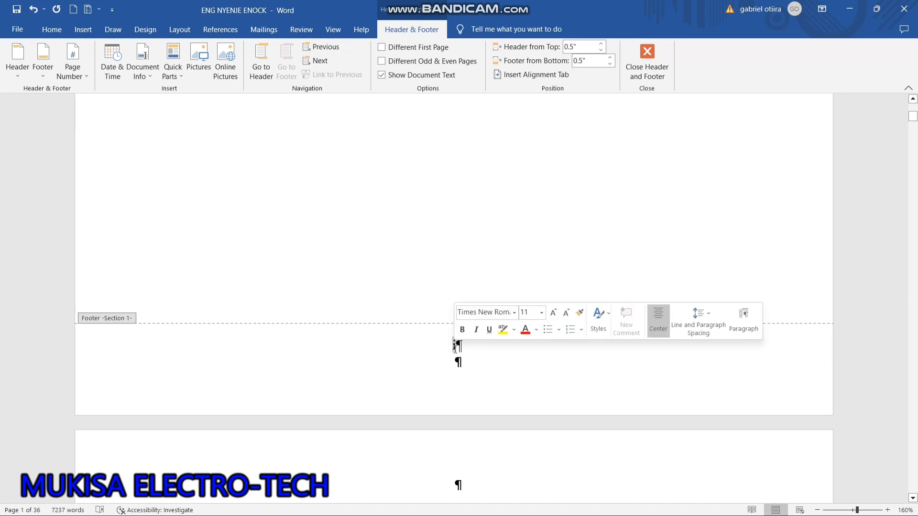
pyautogui.click(382, 48)
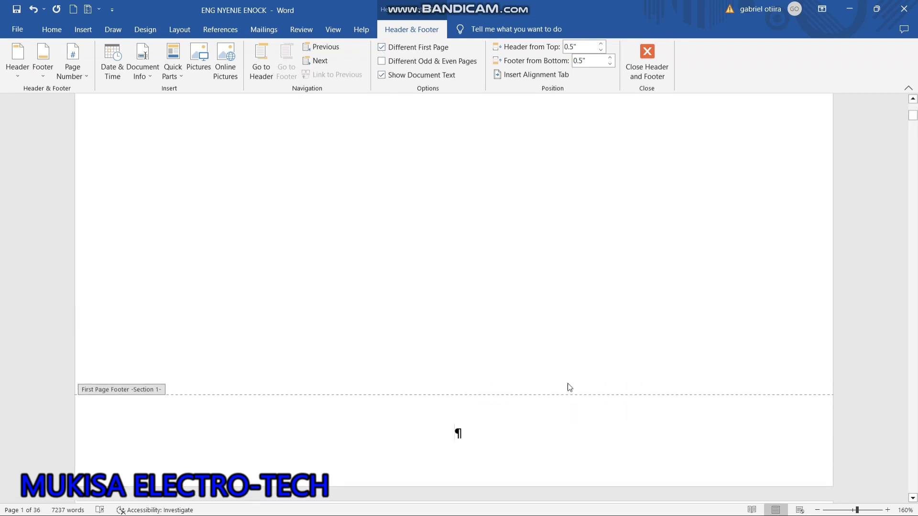
# Close header and footer editing and hide the paragraph marks in the document.
pyautogui.scroll(-15, 569, 388)
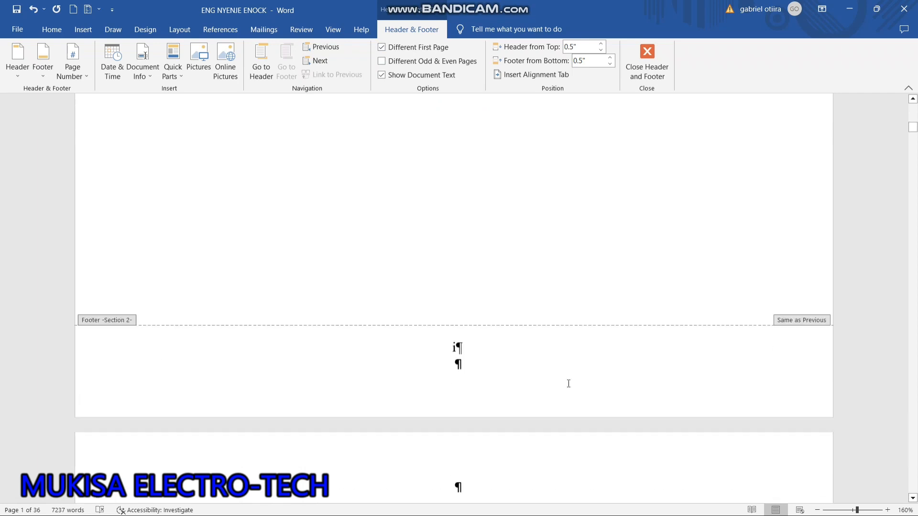
pyautogui.scroll(-15, 568, 385)
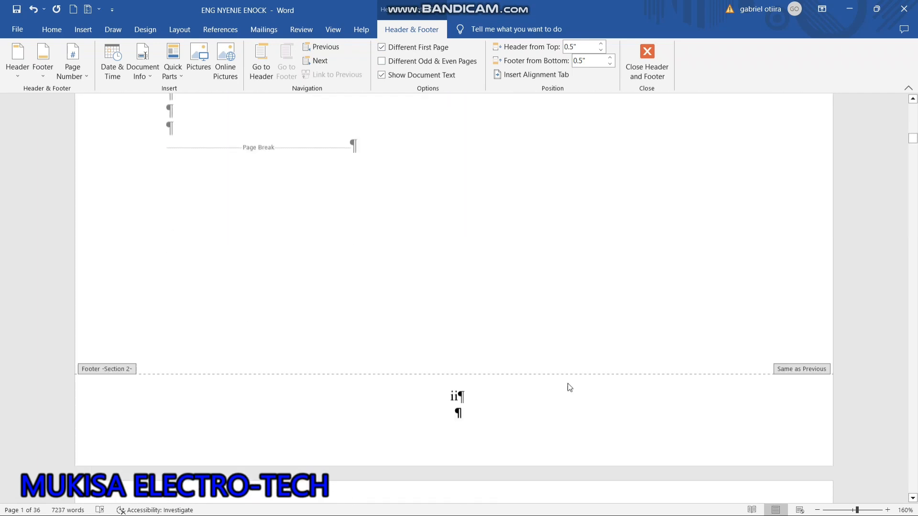
pyautogui.scroll(-12, 569, 387)
pyautogui.scroll(13, 568, 387)
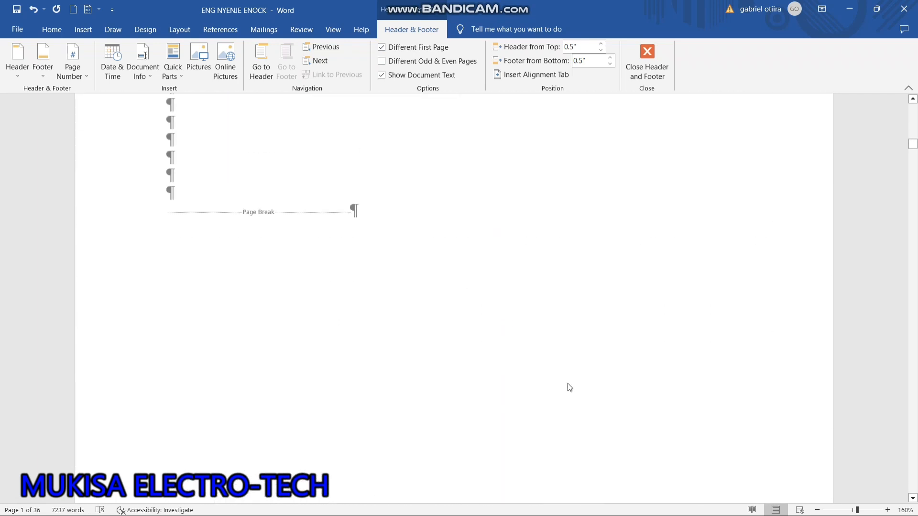
pyautogui.scroll(10, 569, 387)
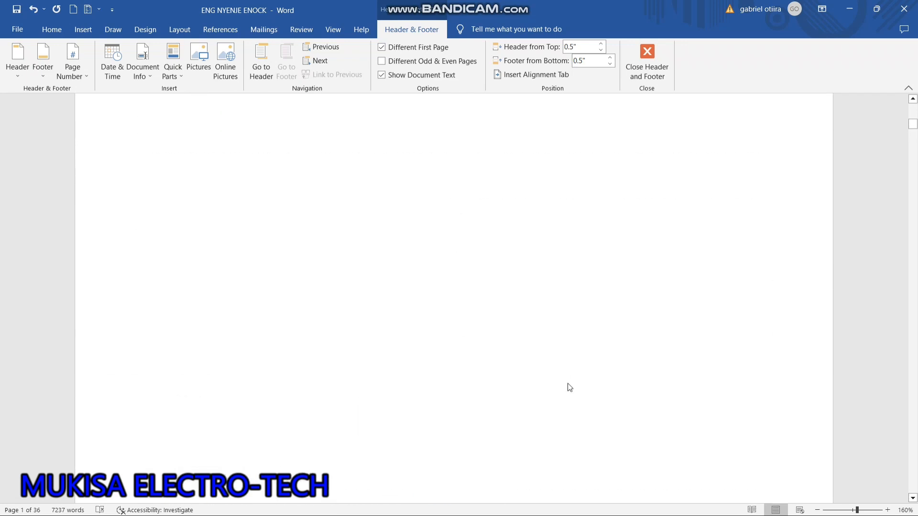
pyautogui.click(643, 59)
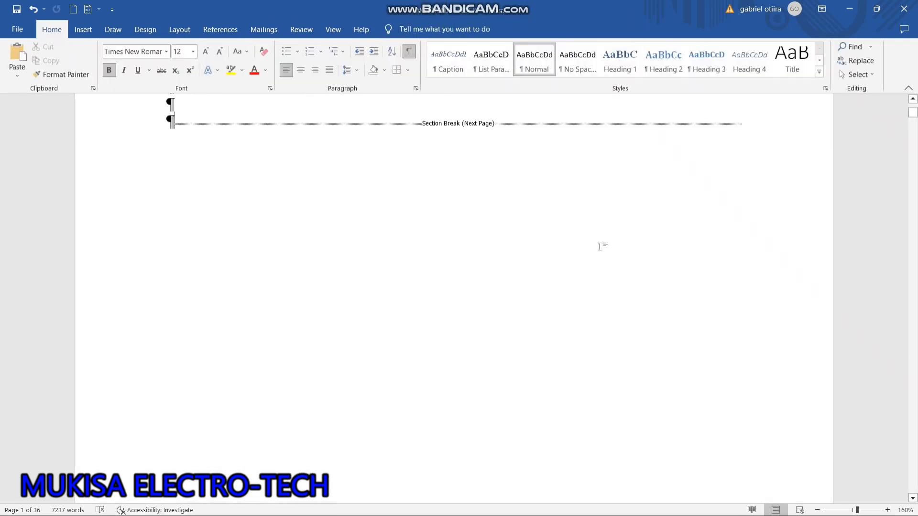
pyautogui.scroll(8, 598, 258)
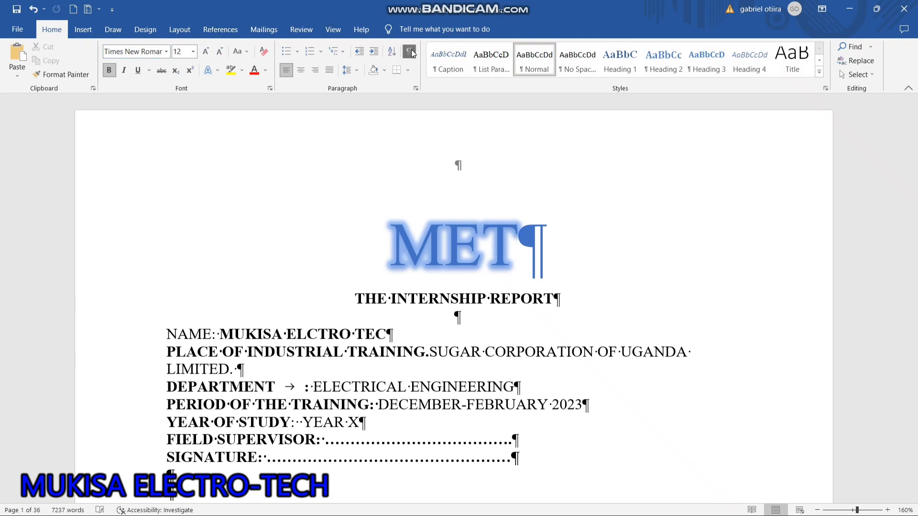
# Check the footer page numbers from the cover through the preliminary pages to the acknowledgement text.
pyautogui.scroll(-10, 598, 375)
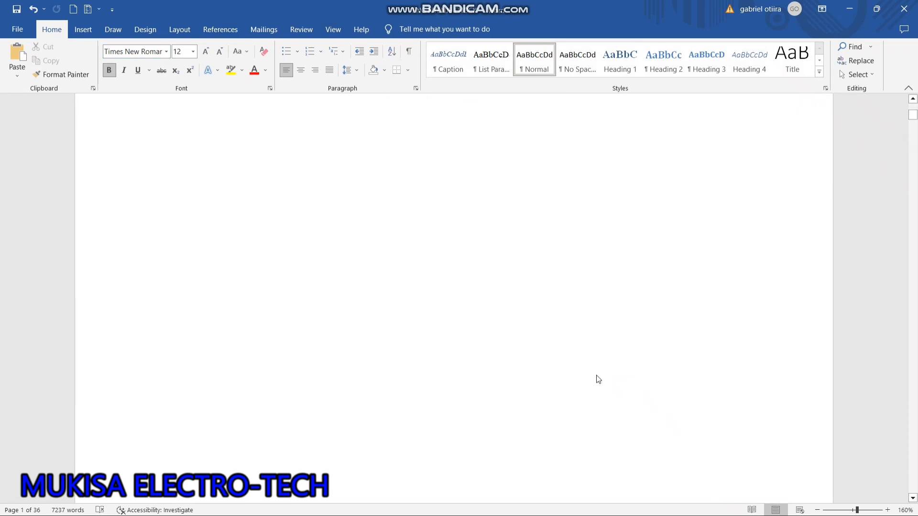
pyautogui.scroll(-10, 598, 375)
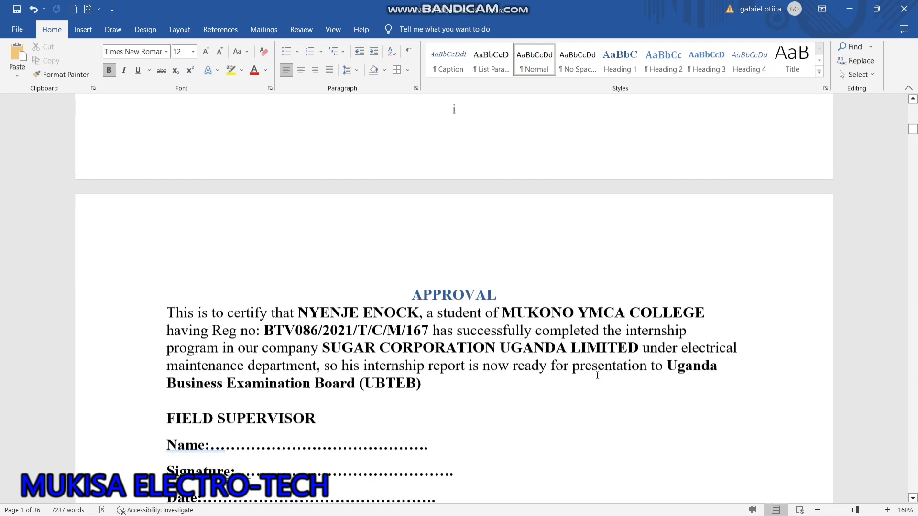
pyautogui.scroll(-10, 598, 380)
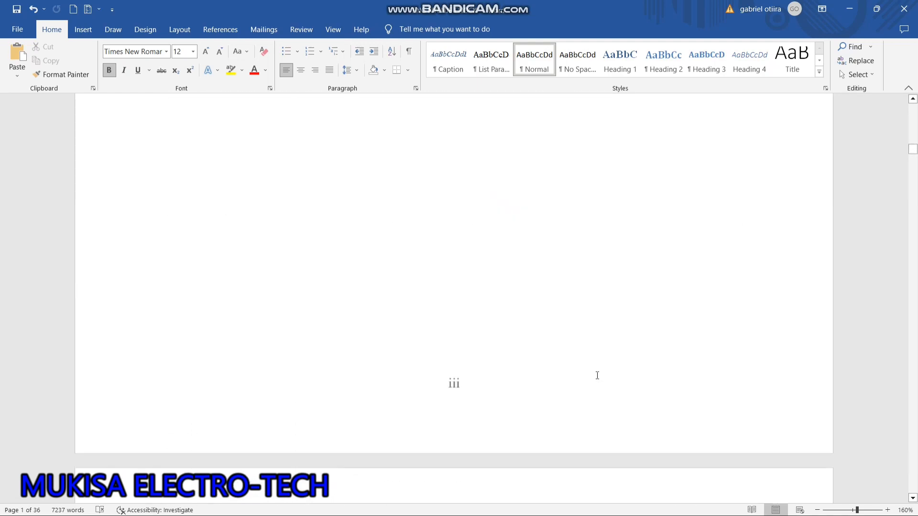
pyautogui.scroll(-4, 597, 375)
pyautogui.moveTo(607, 506)
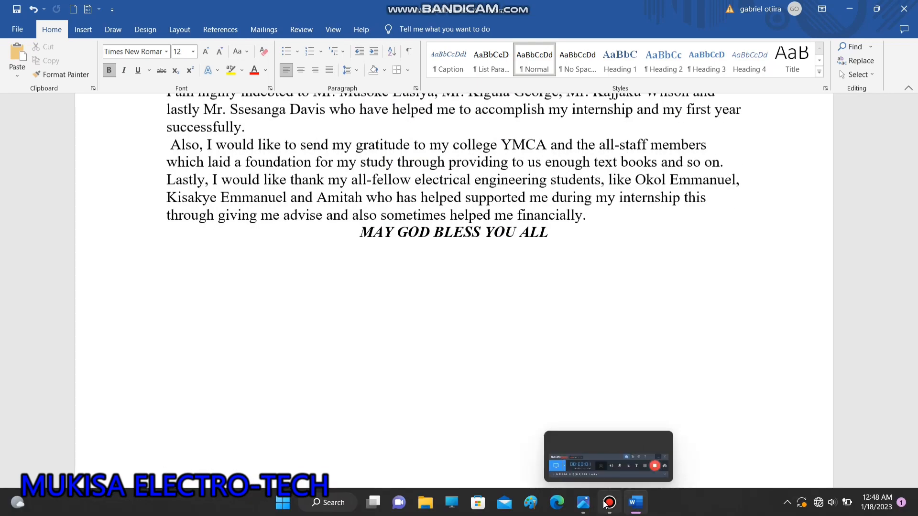